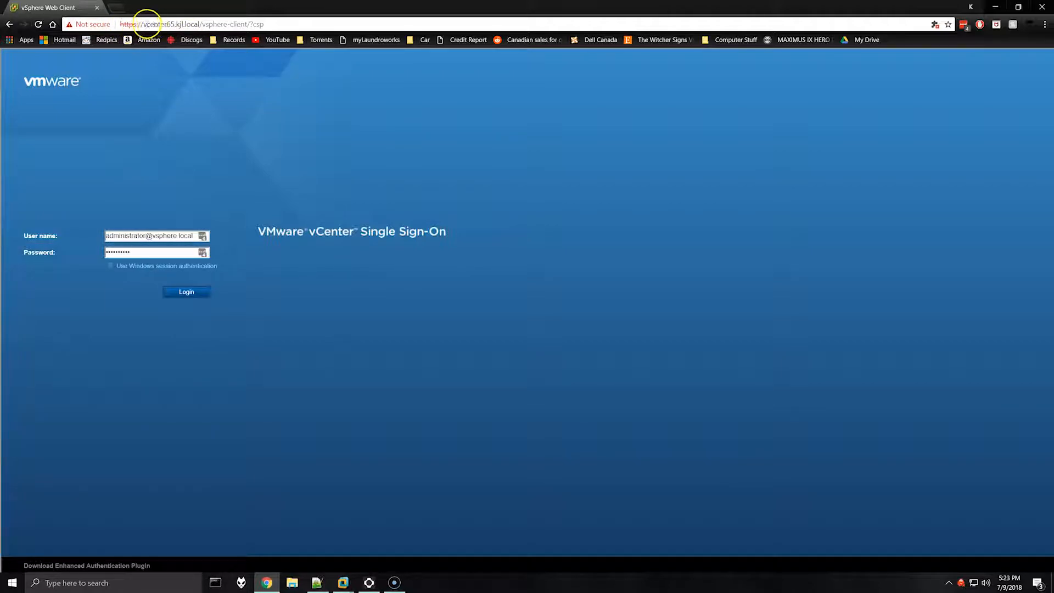
# Log in to the vSphere Web Client at vcenter65.kjl.local with the prefilled Single Sign-On administrator credentials
pyautogui.moveTo(143, 23); pyautogui.dragTo(203, 24)
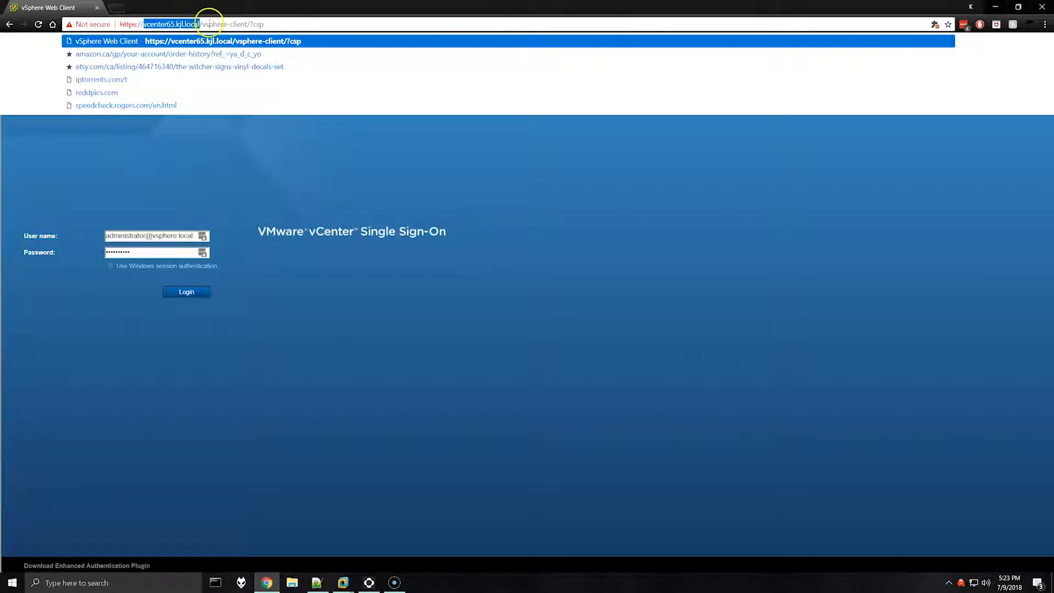
pyautogui.moveTo(202, 24); pyautogui.dragTo(245, 24)
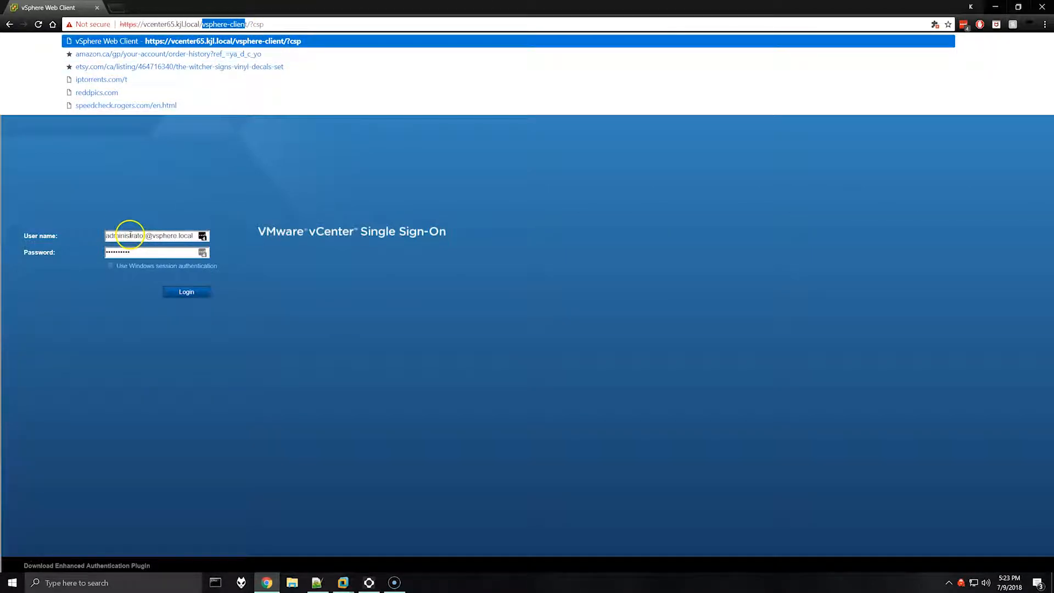
pyautogui.moveTo(193, 235); pyautogui.dragTo(106, 235)
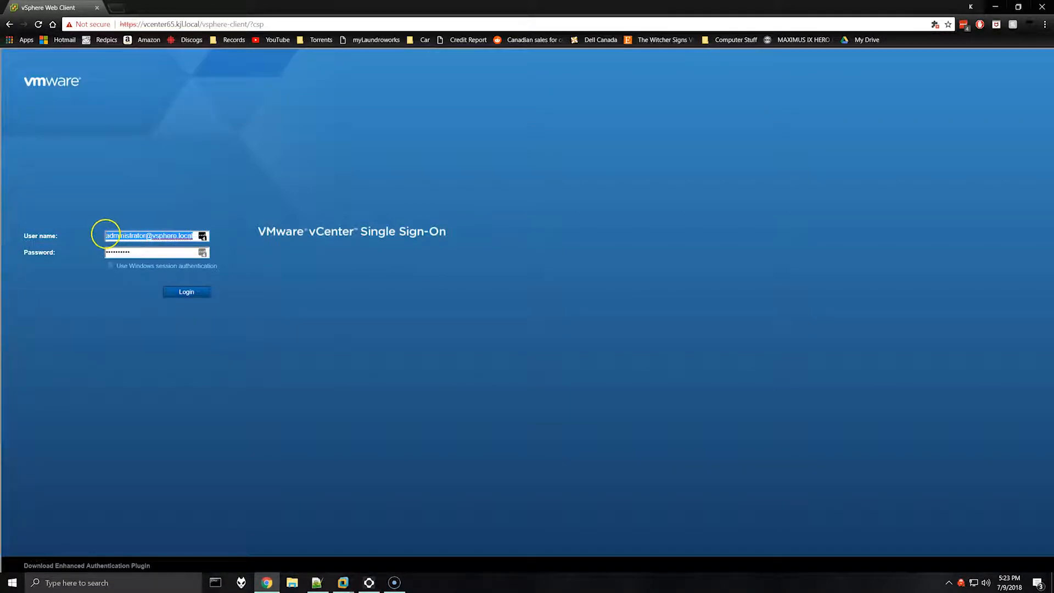
pyautogui.click(184, 292)
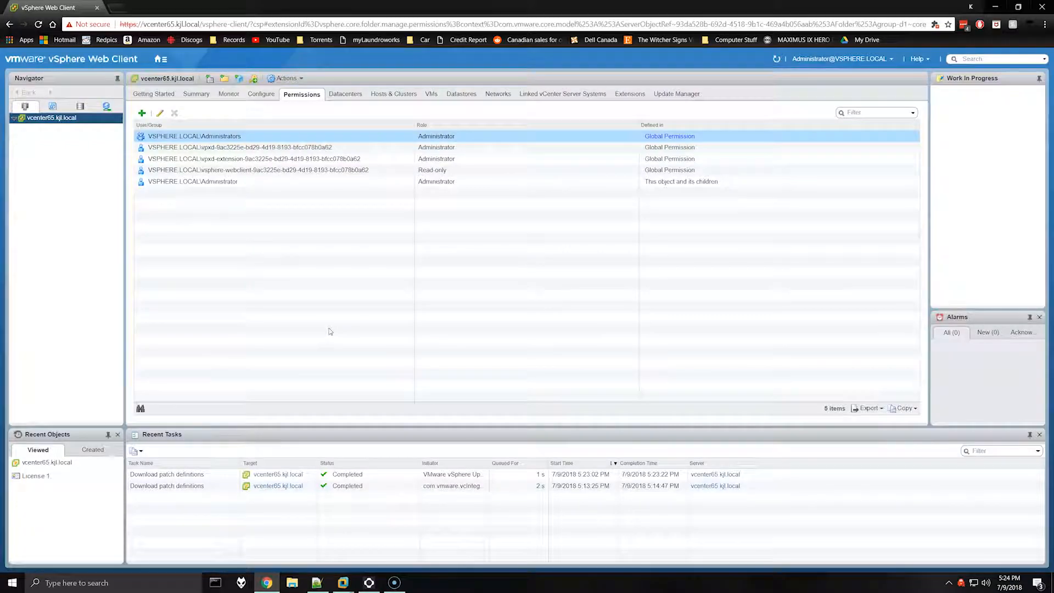
# Go to the home page and open the Single Sign-On configuration in the Administration area
pyautogui.click(159, 80)
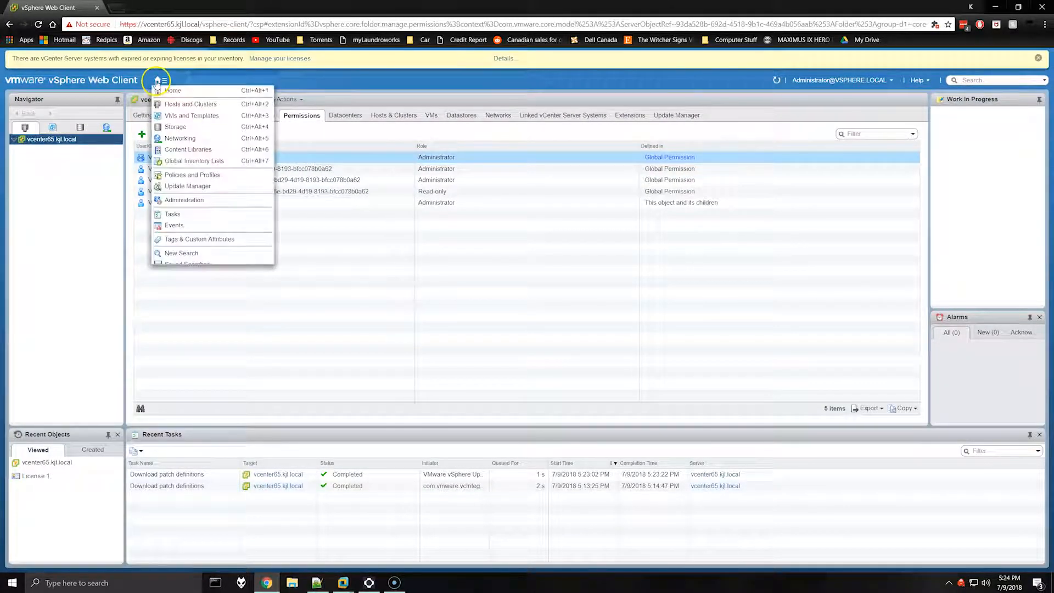
pyautogui.click(171, 93)
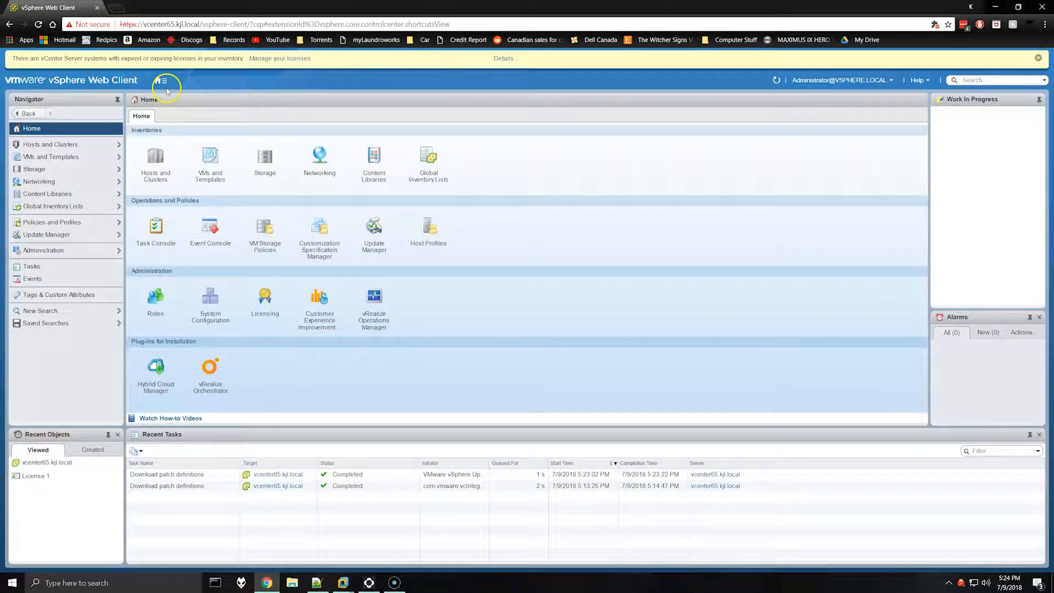
pyautogui.click(85, 249)
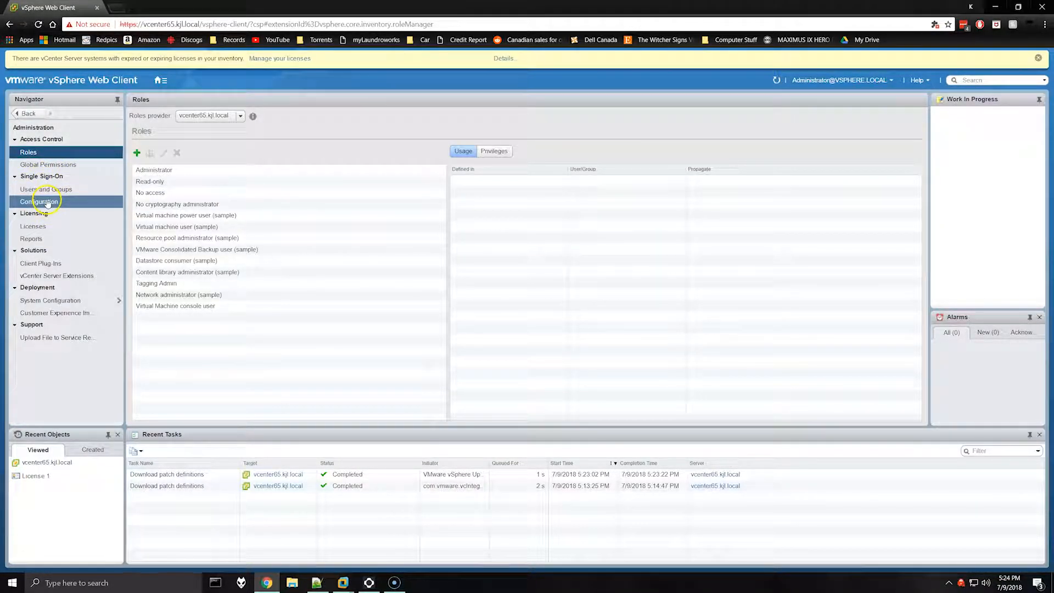
pyautogui.click(47, 203)
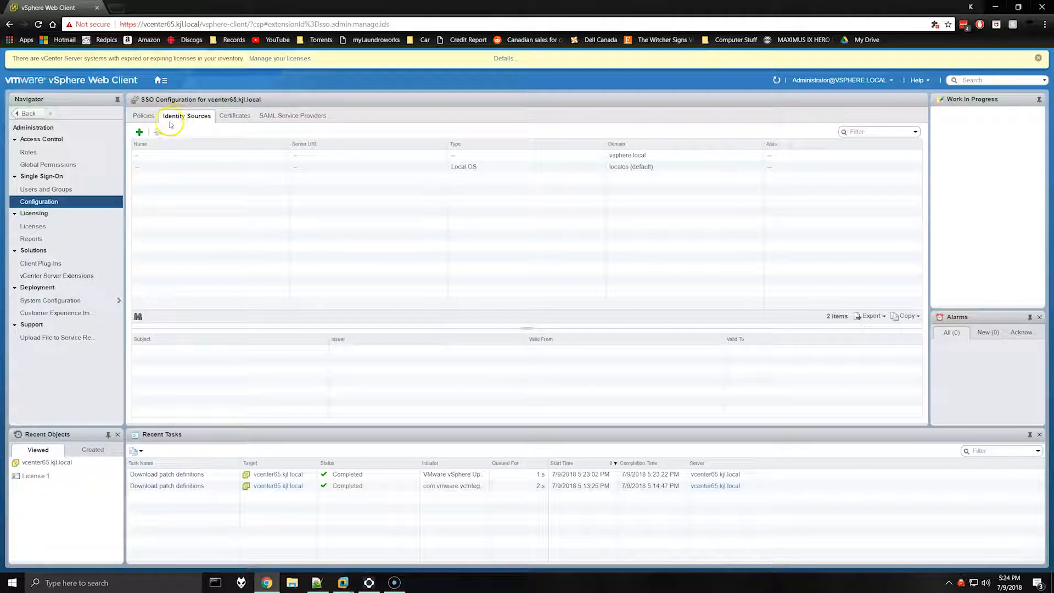
# Start adding an identity source of type Active Directory as an LDAP server and name it KJLAD
pyautogui.click(140, 132)
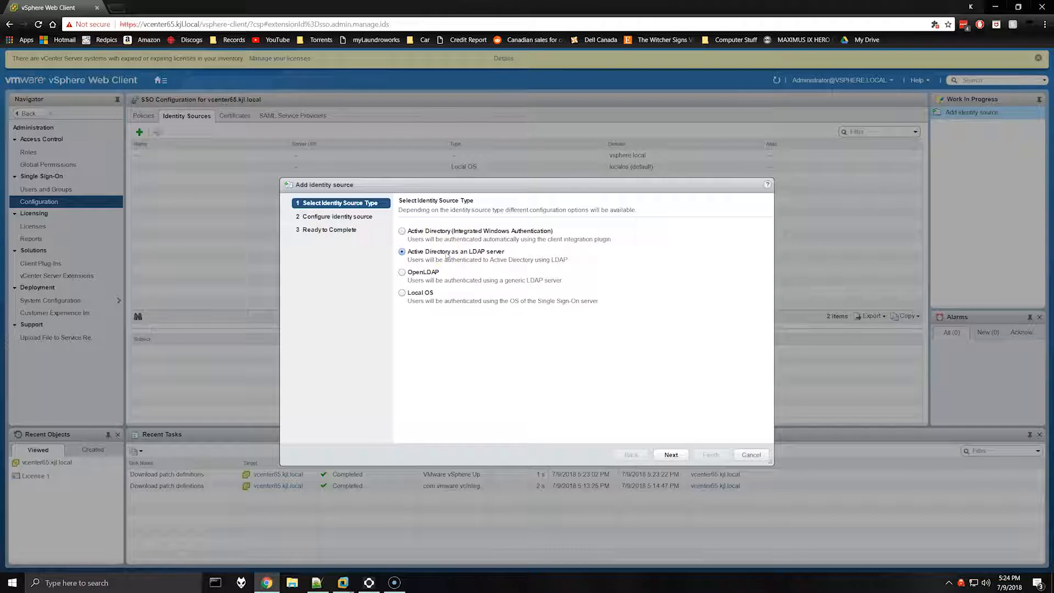
pyautogui.click(670, 454)
pyautogui.click(526, 238)
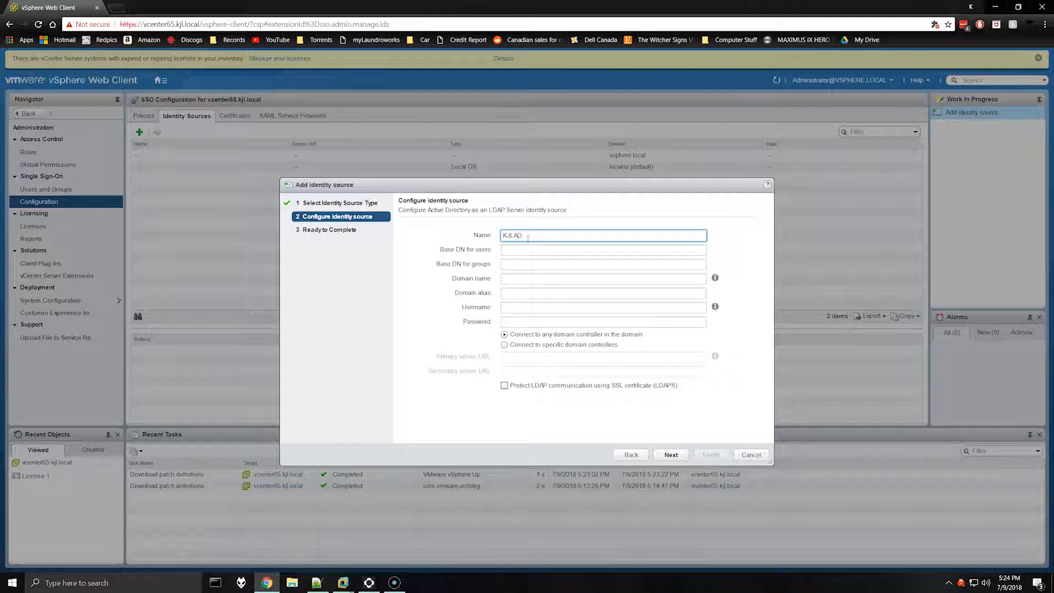
pyautogui.click(511, 251)
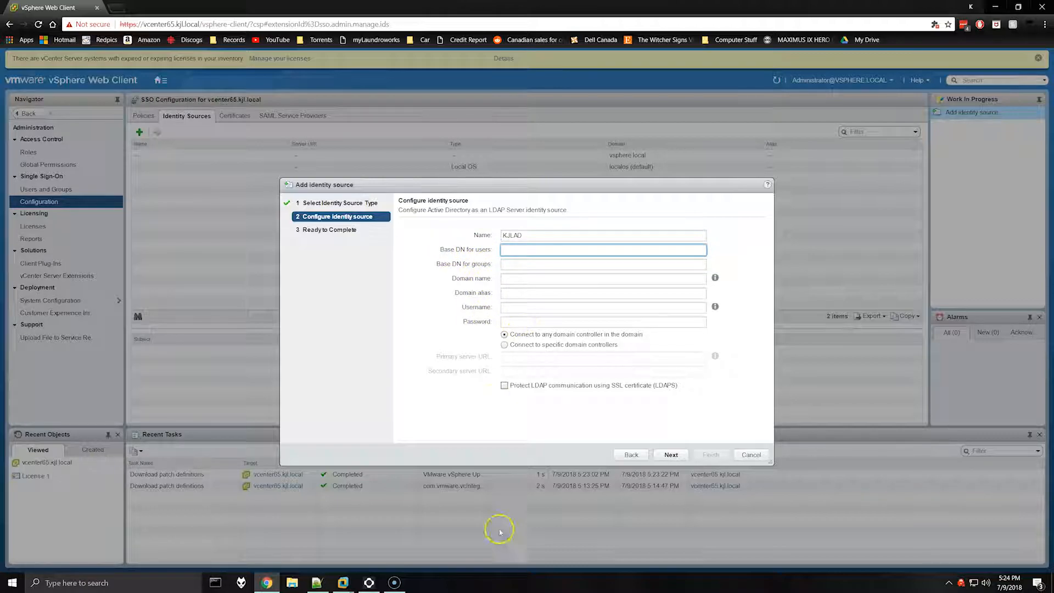
# Switch to the WINSRVR2k12 virtual machine and show the Users container of kjl.local in a maximized Active Directory Users and Computers window
pyautogui.moveTo(343, 581)
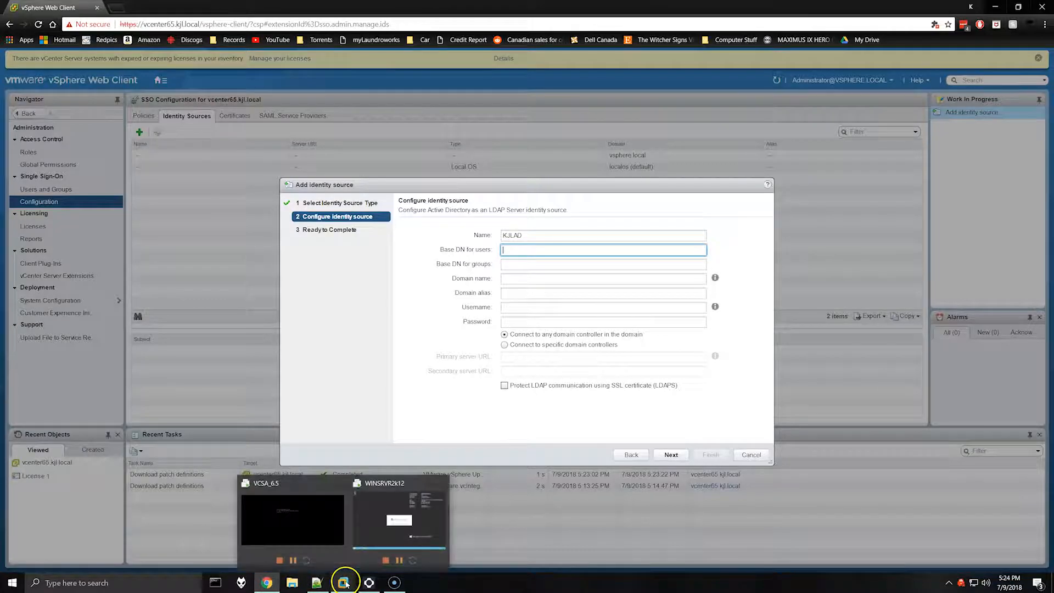
pyautogui.click(386, 523)
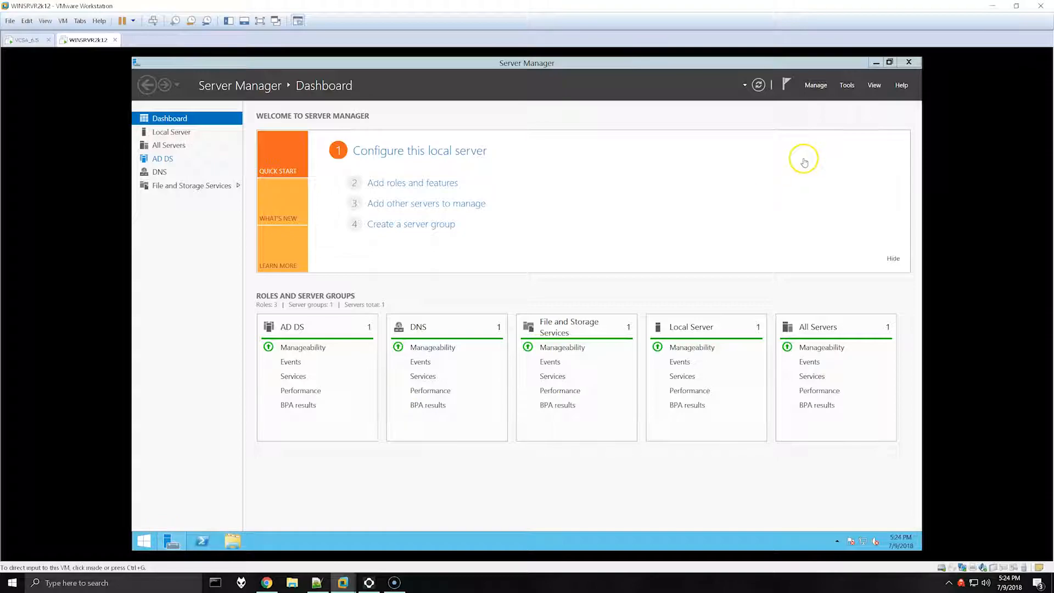
pyautogui.click(845, 87)
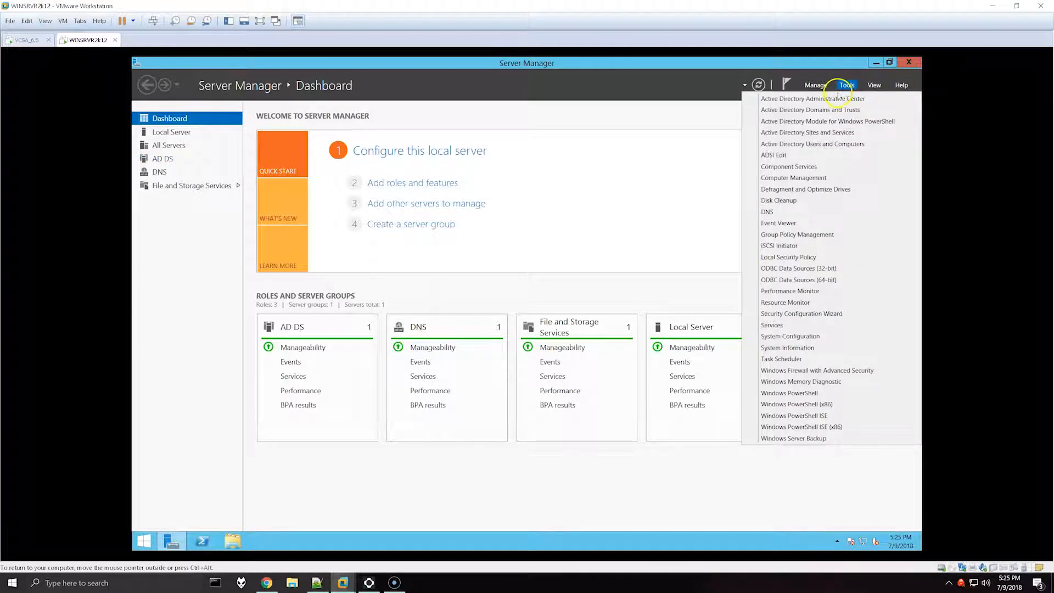
pyautogui.click(833, 145)
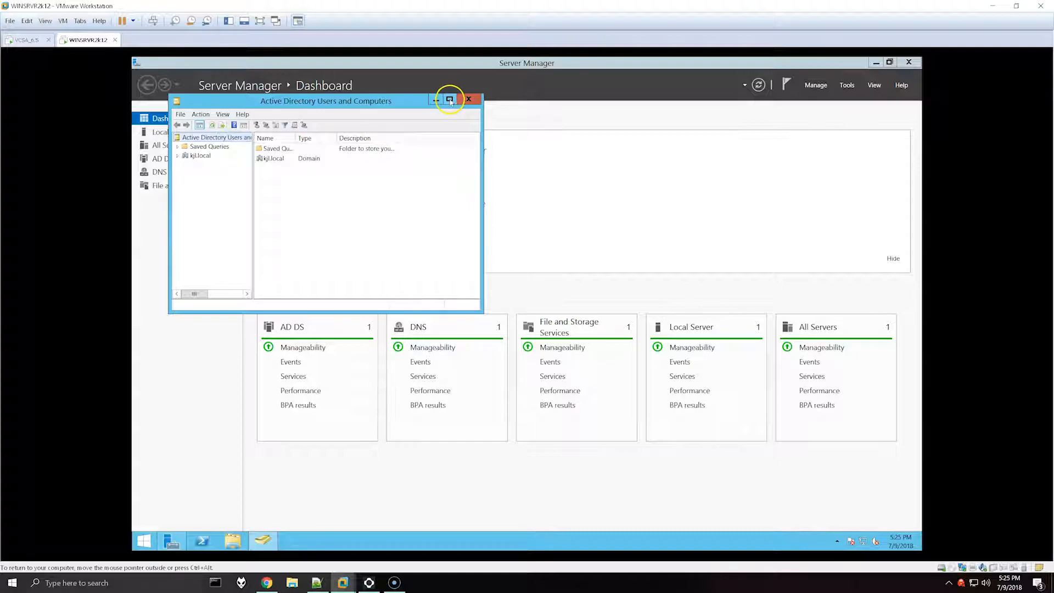
pyautogui.click(449, 100)
pyautogui.click(137, 116)
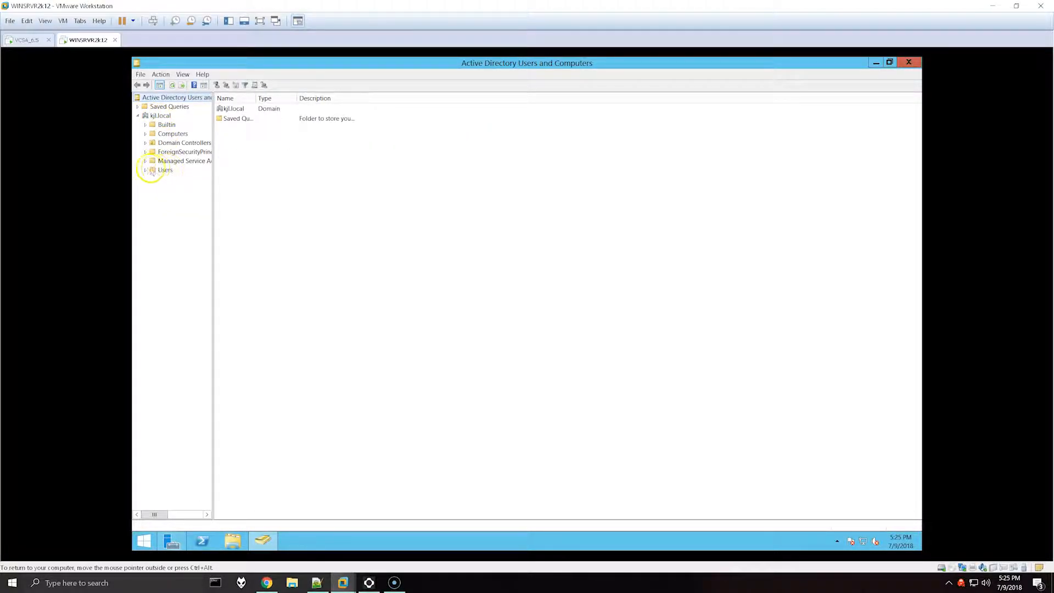
pyautogui.click(165, 169)
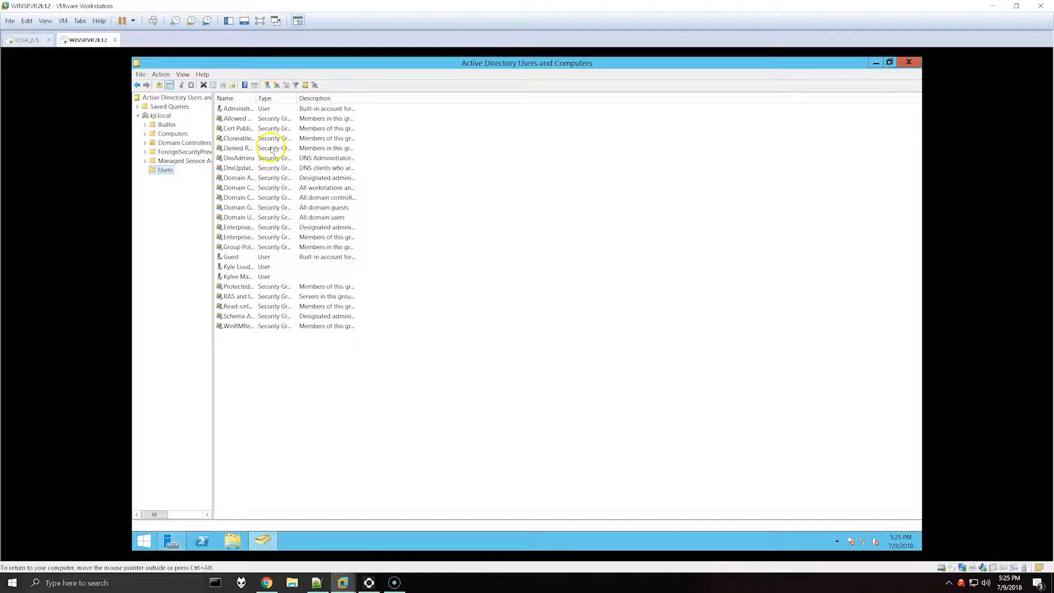
# Search the server for mmc and launch mmc.exe to get an empty management console
pyautogui.rightClick(143, 543)
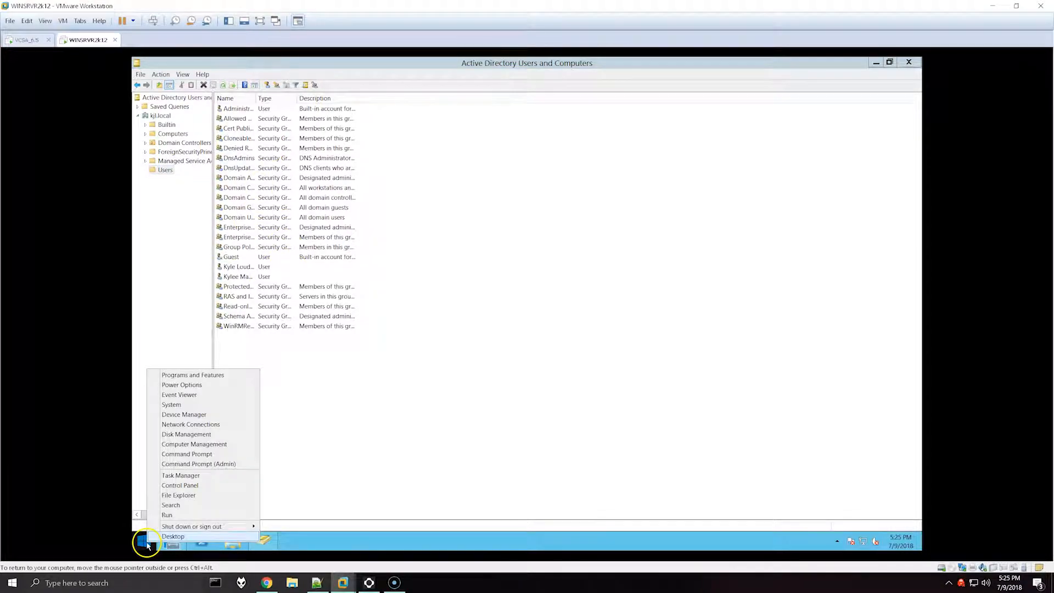
pyautogui.click(139, 543)
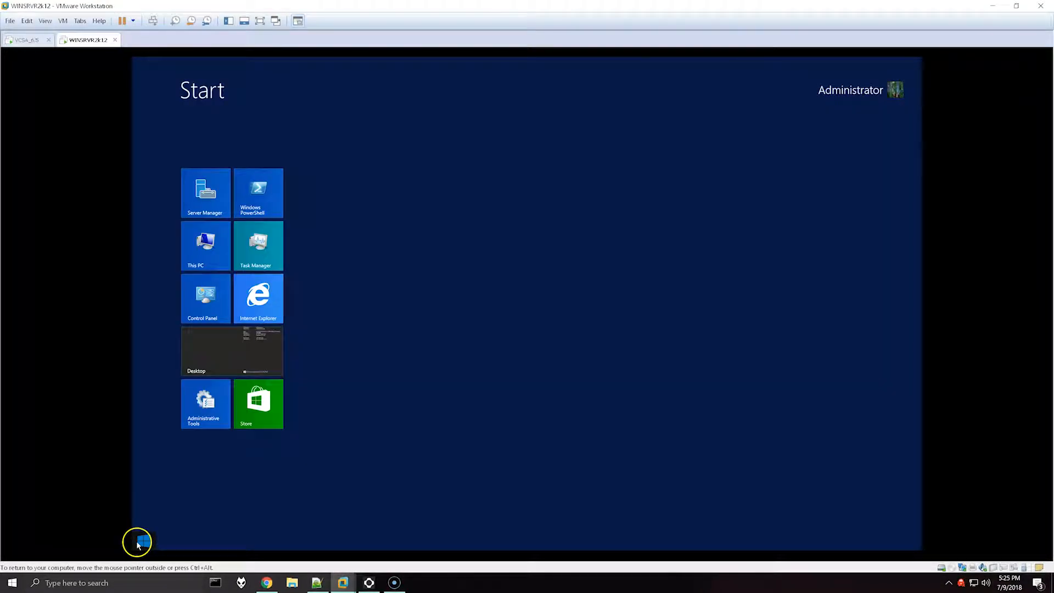
pyautogui.write('mmc')
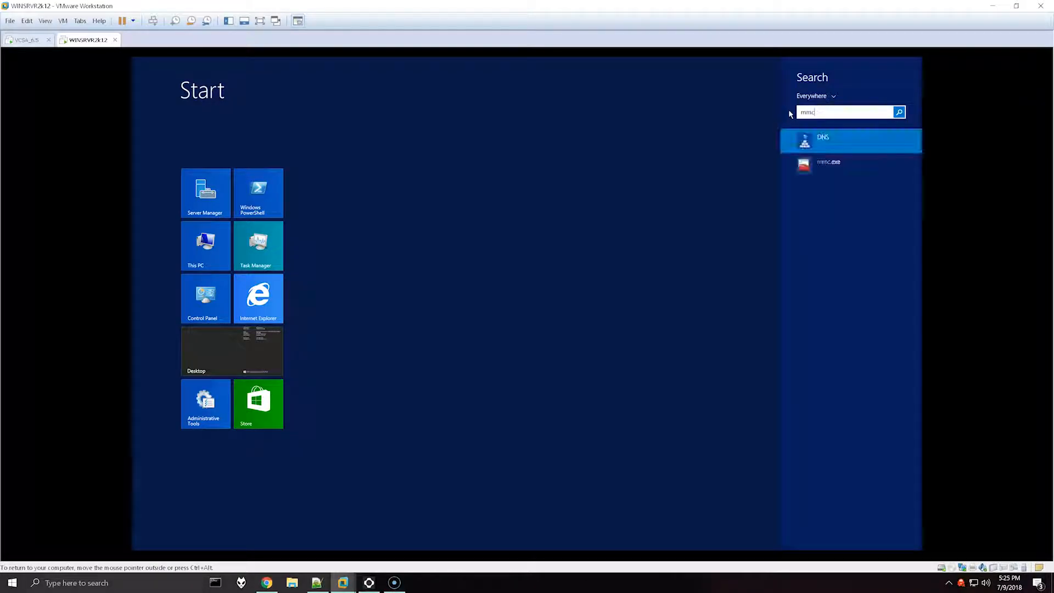
pyautogui.press('Down')
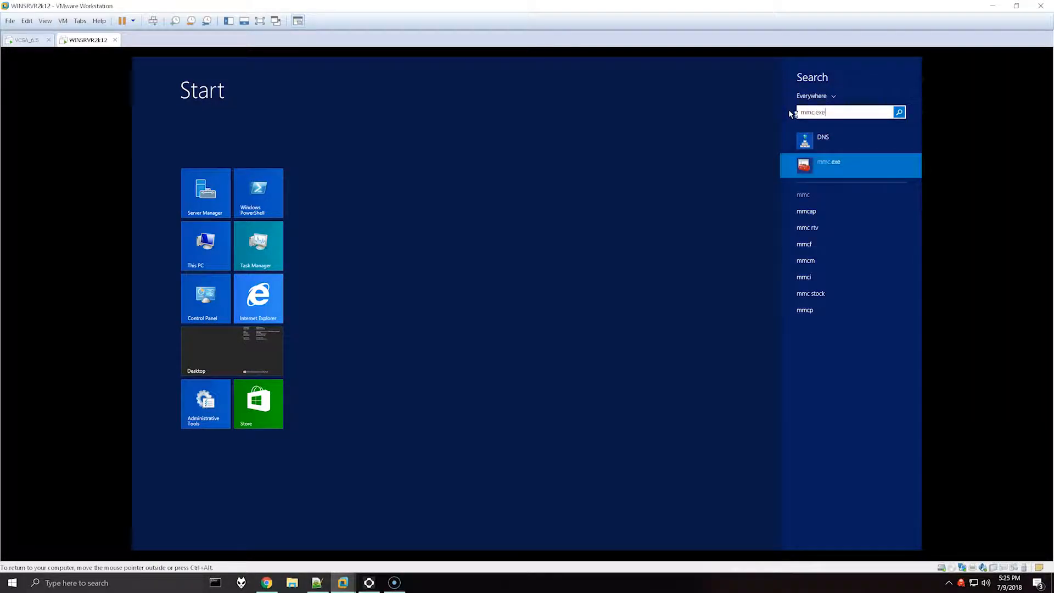
pyautogui.press('Return')
pyautogui.click(274, 252)
# Add the ADSI Edit snap-in to the empty console
pyautogui.click(231, 158)
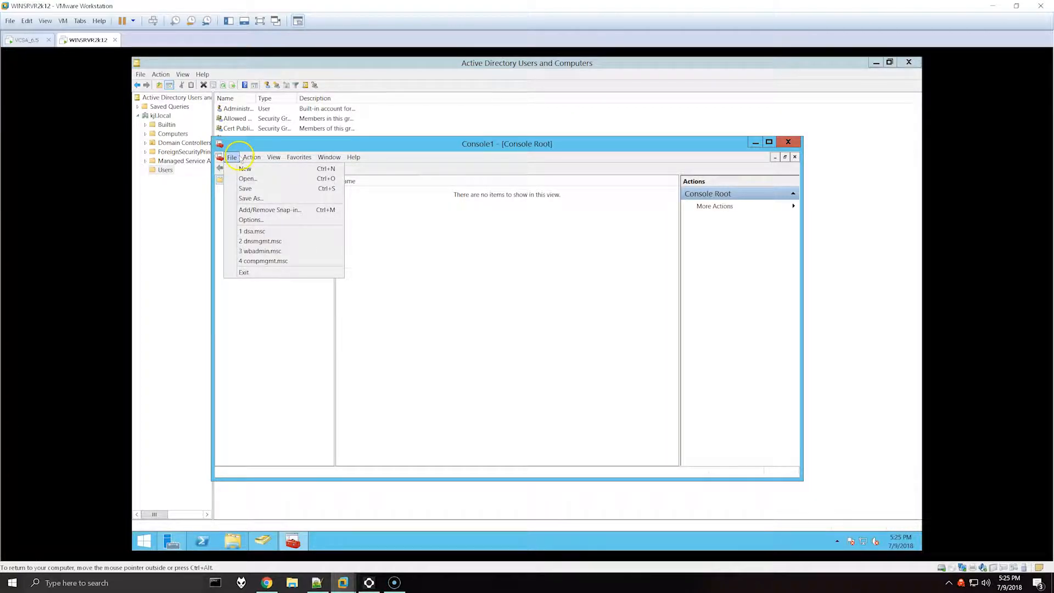
pyautogui.click(256, 211)
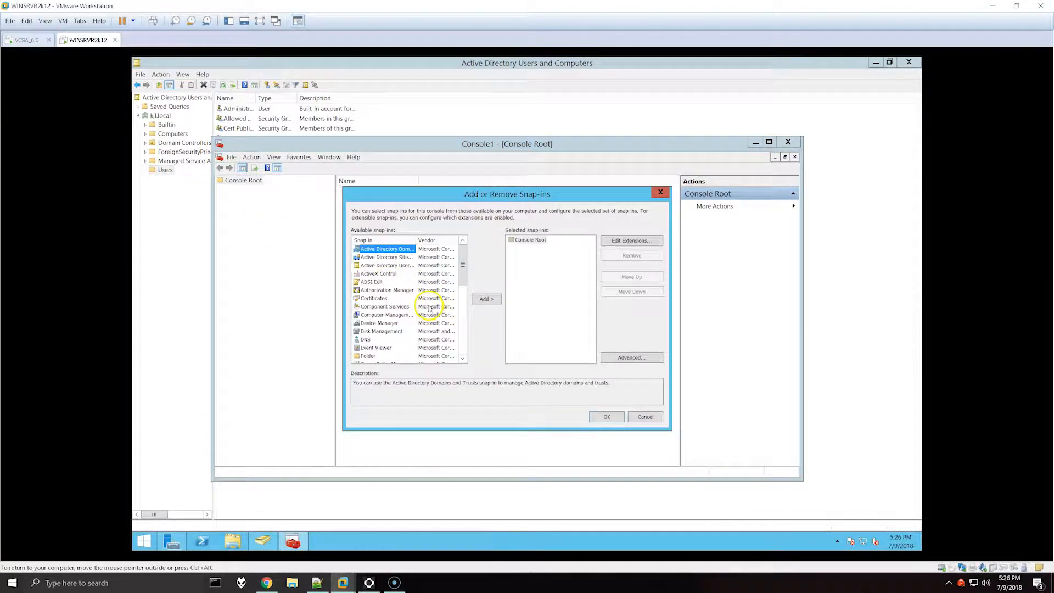
pyautogui.click(372, 282)
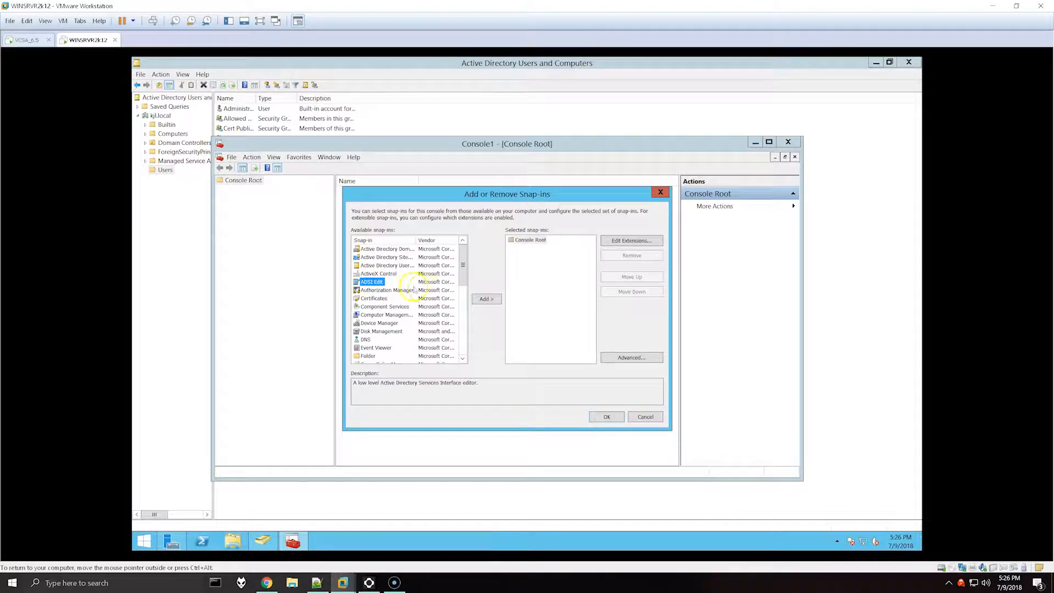
pyautogui.click(607, 418)
# Connect ADSI Edit to the Default naming context on the default domain server, keeping the proposed LDAP path
pyautogui.click(230, 191)
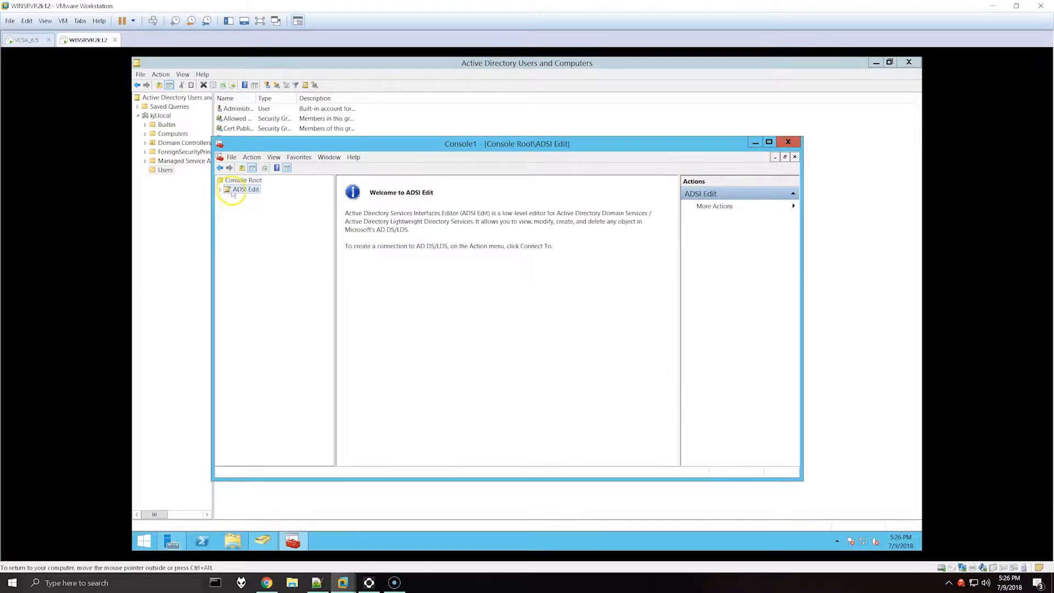
pyautogui.rightClick(241, 190)
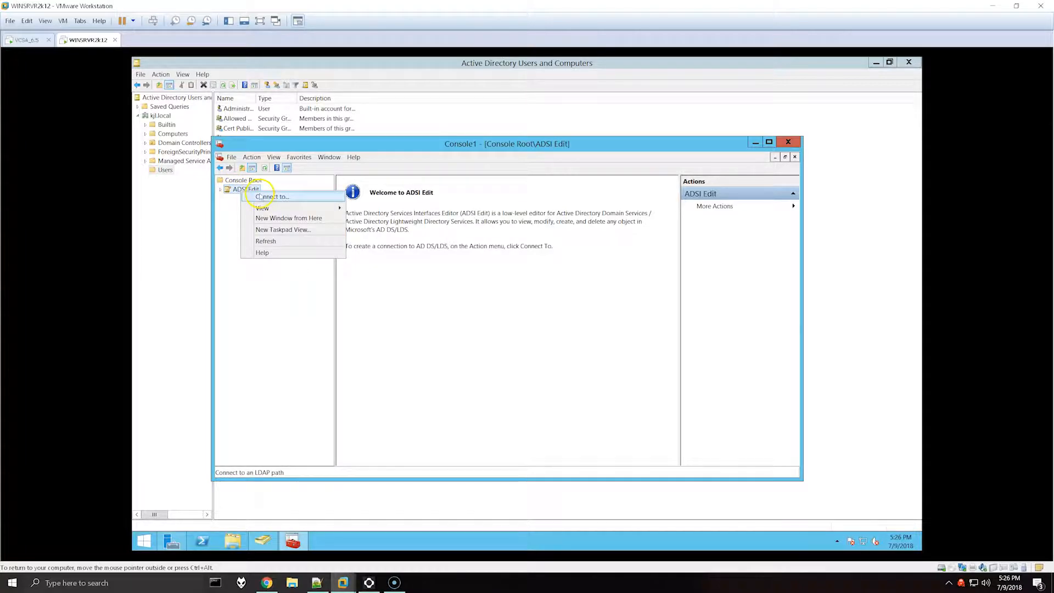
pyautogui.click(260, 196)
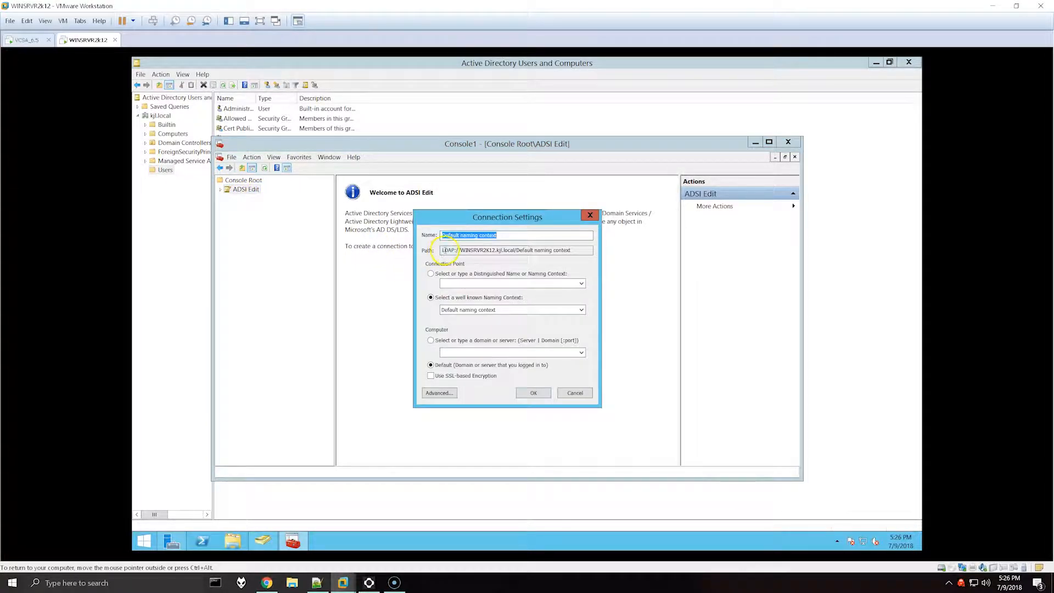
pyautogui.moveTo(445, 250); pyautogui.dragTo(571, 250)
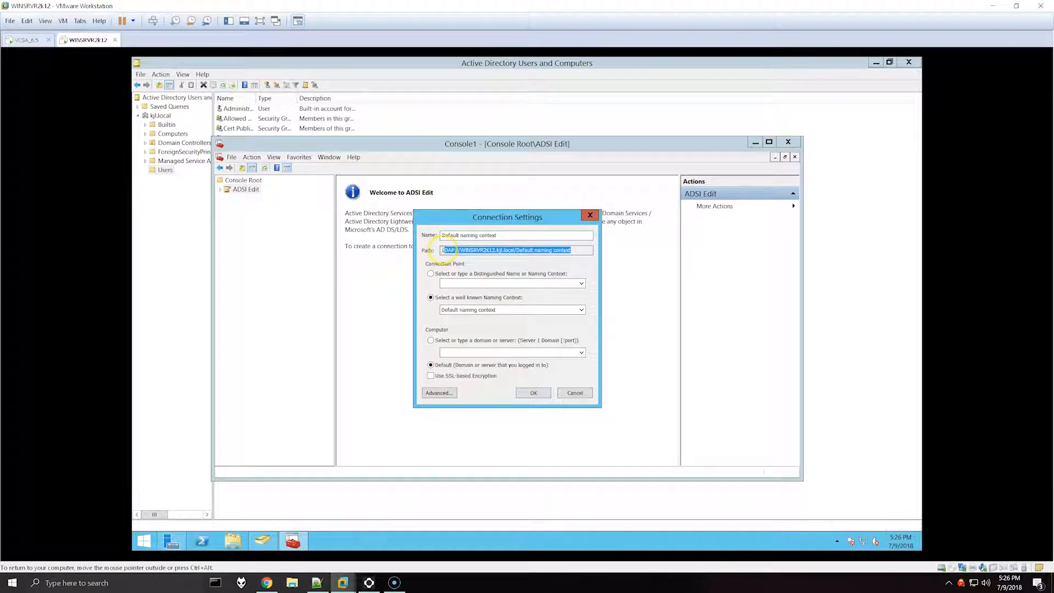
pyautogui.moveTo(442, 249); pyautogui.dragTo(583, 253)
pyautogui.click(532, 395)
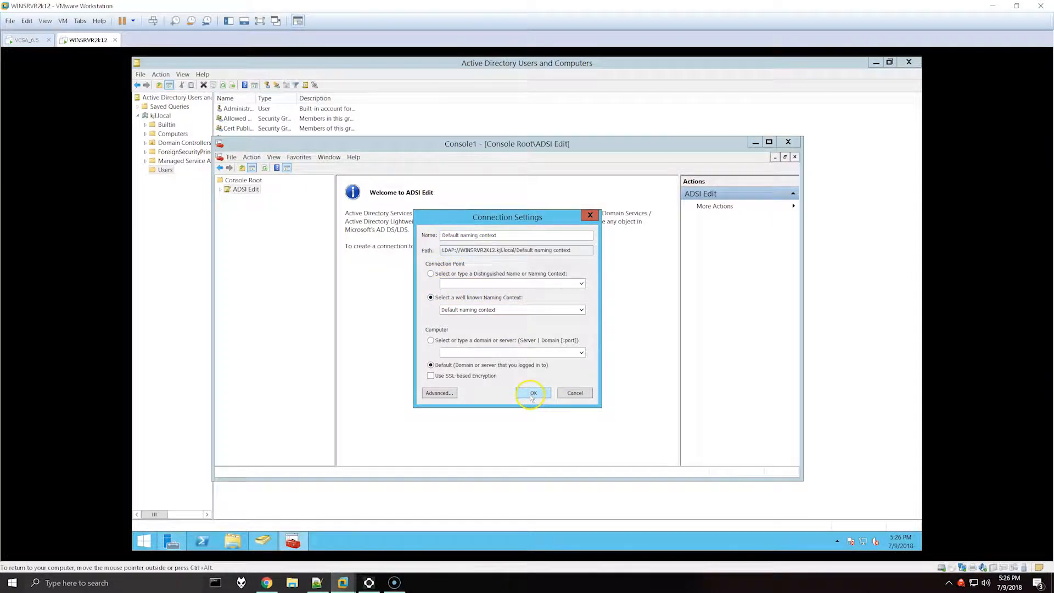
# Expand the Default naming context down to DC=kjl,DC=local and display the contents of CN=Users
pyautogui.click(221, 190)
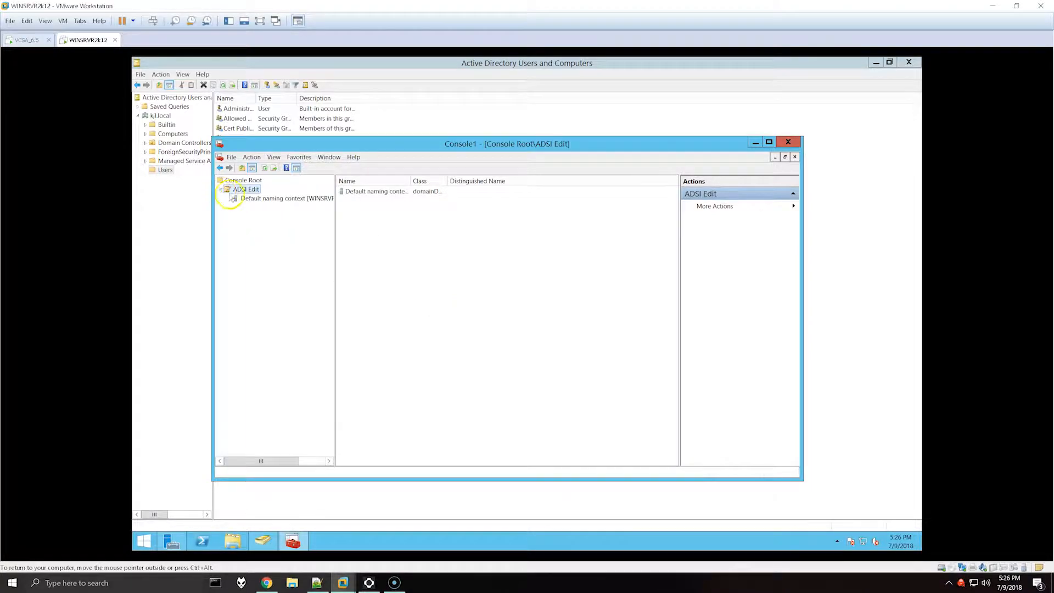
pyautogui.click(244, 199)
pyautogui.doubleClick(376, 191)
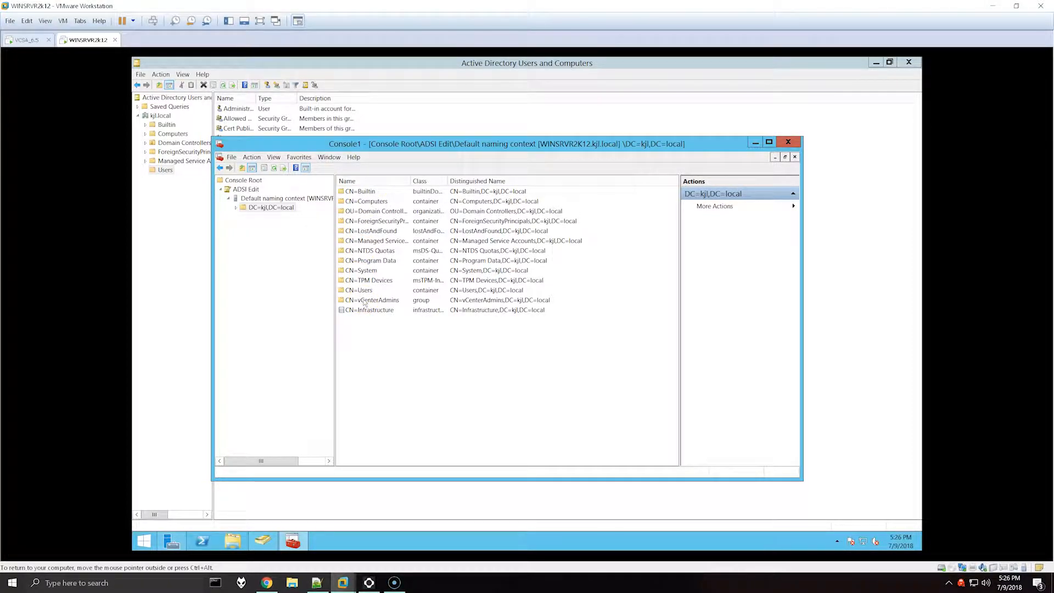
pyautogui.click(236, 207)
pyautogui.click(269, 307)
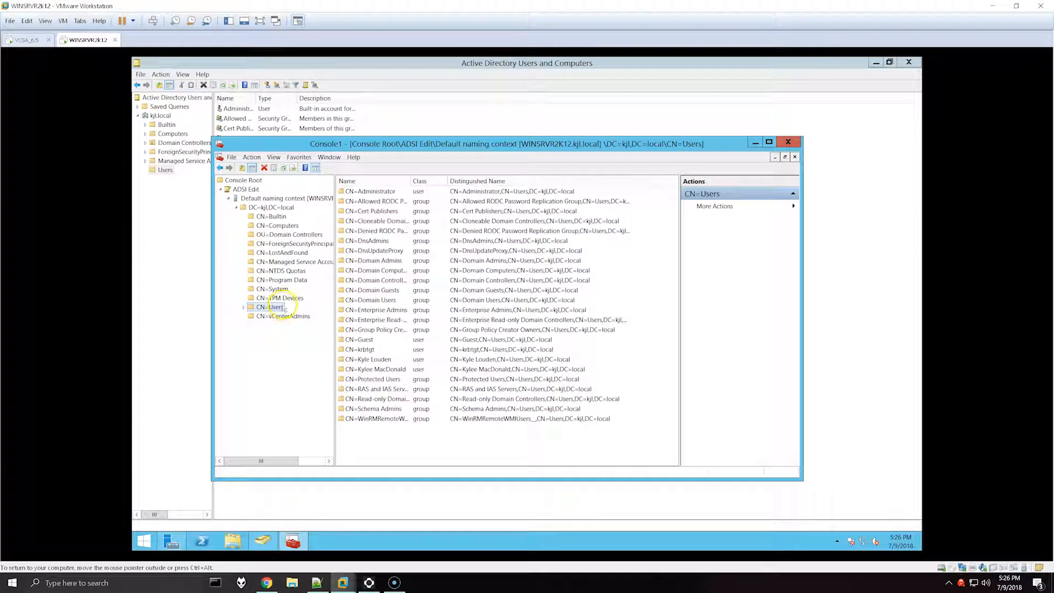
# Open the properties of the CN=Users container and select its distinguishedName attribute
pyautogui.rightClick(267, 309)
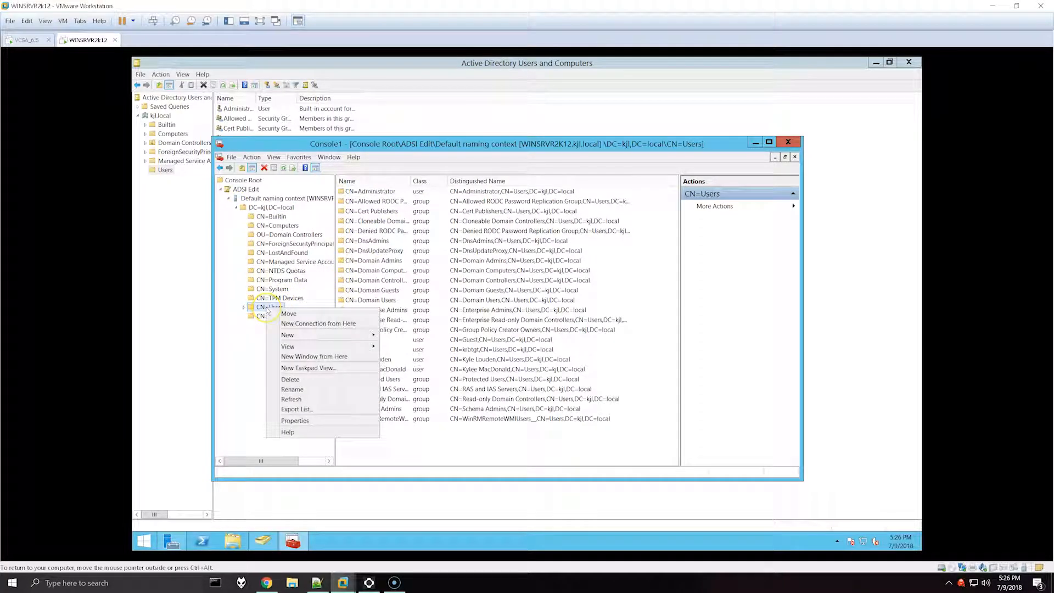
pyautogui.click(295, 421)
pyautogui.scroll(-5, 504, 330)
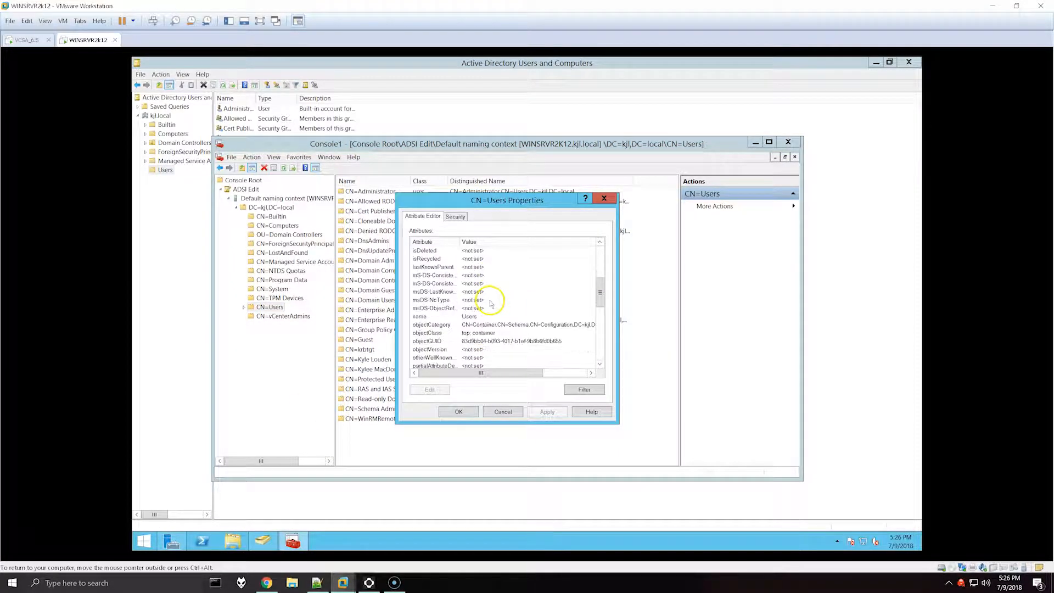
pyautogui.scroll(-1, 496, 332)
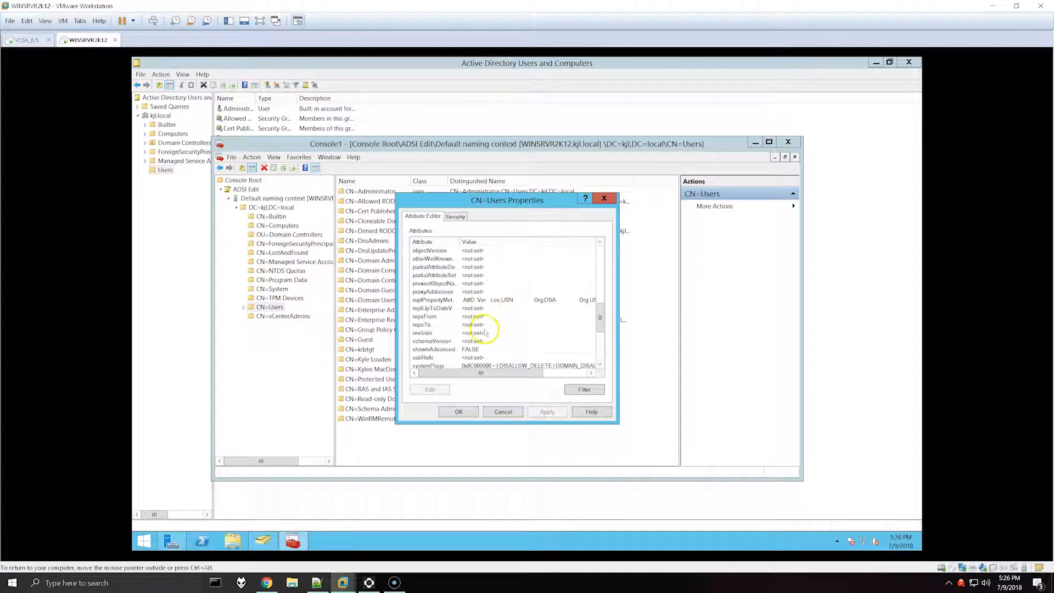
pyautogui.scroll(8, 483, 332)
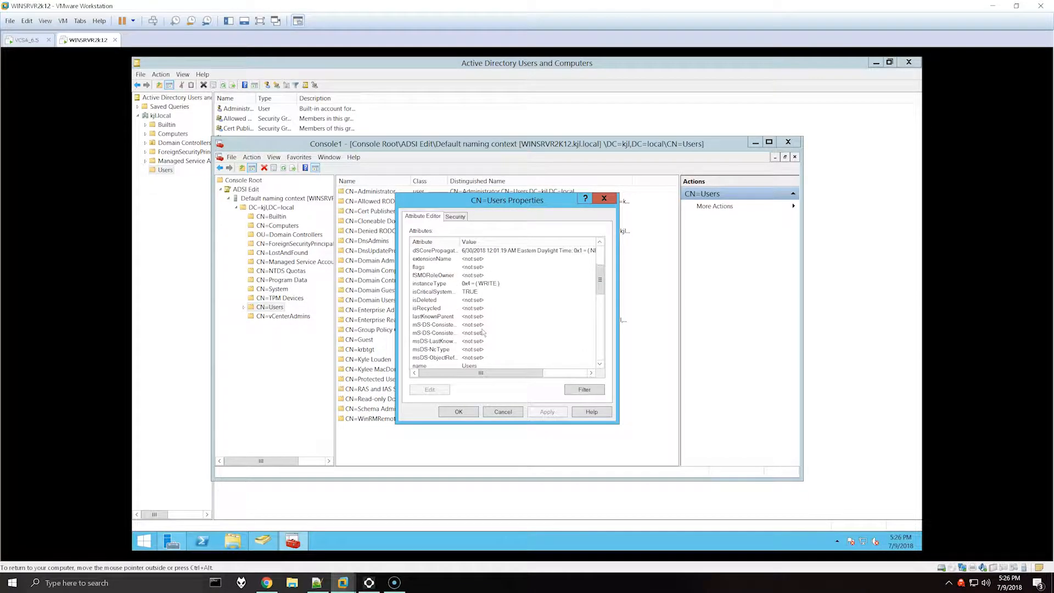
pyautogui.click(471, 284)
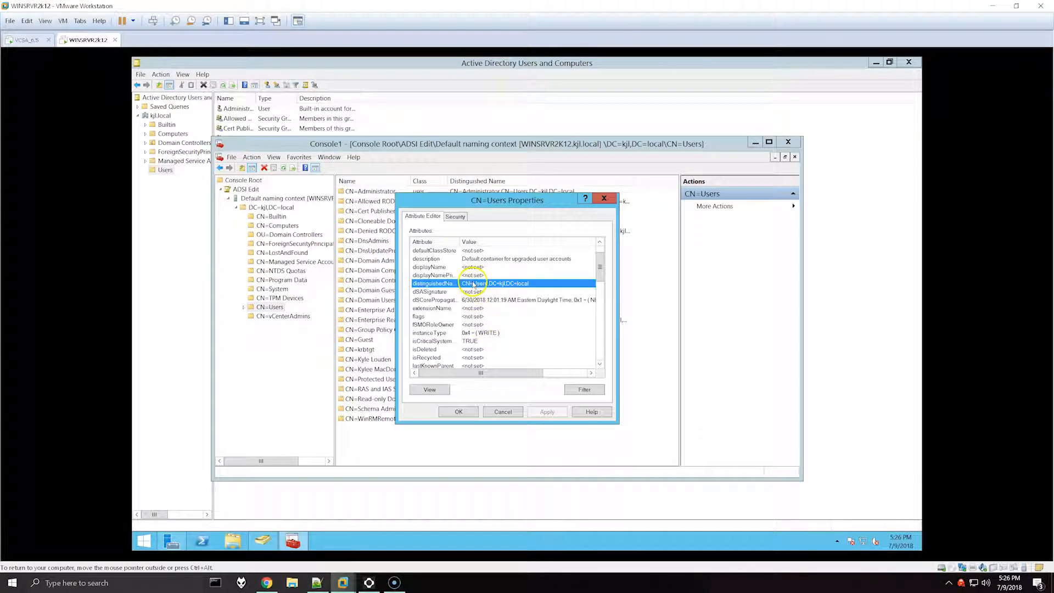
# Copy the distinguishedName value CN=Users,DC=kjl,DC=local and paste it as the Base DN for users in the vSphere Web Client
pyautogui.click(439, 389)
pyautogui.hotkey('ctrl', 'c')
pyautogui.rightClick(445, 317)
pyautogui.click(470, 346)
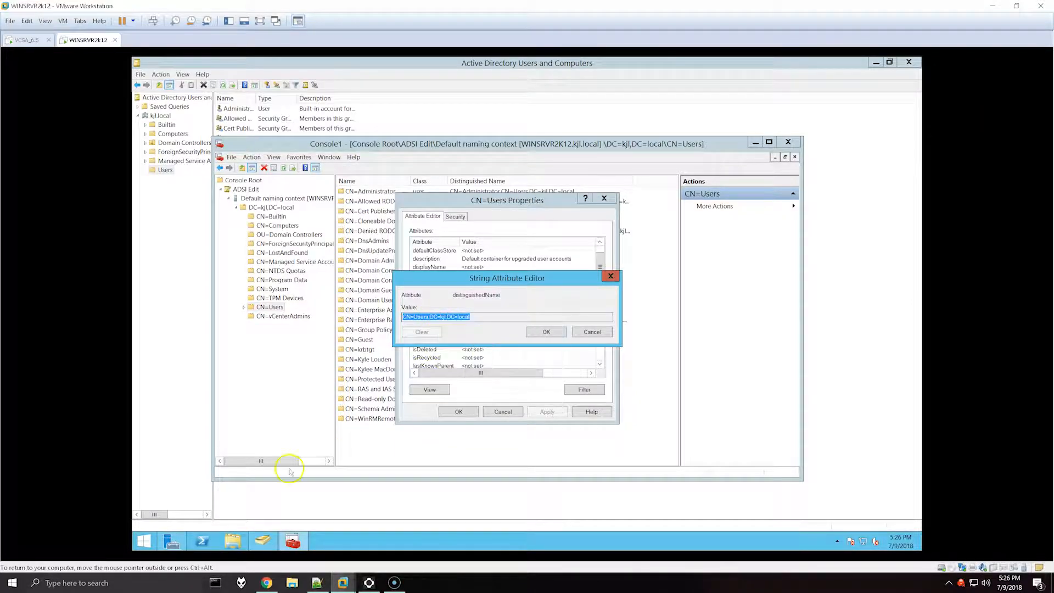
pyautogui.click(266, 583)
pyautogui.hotkey('ctrl', 'v')
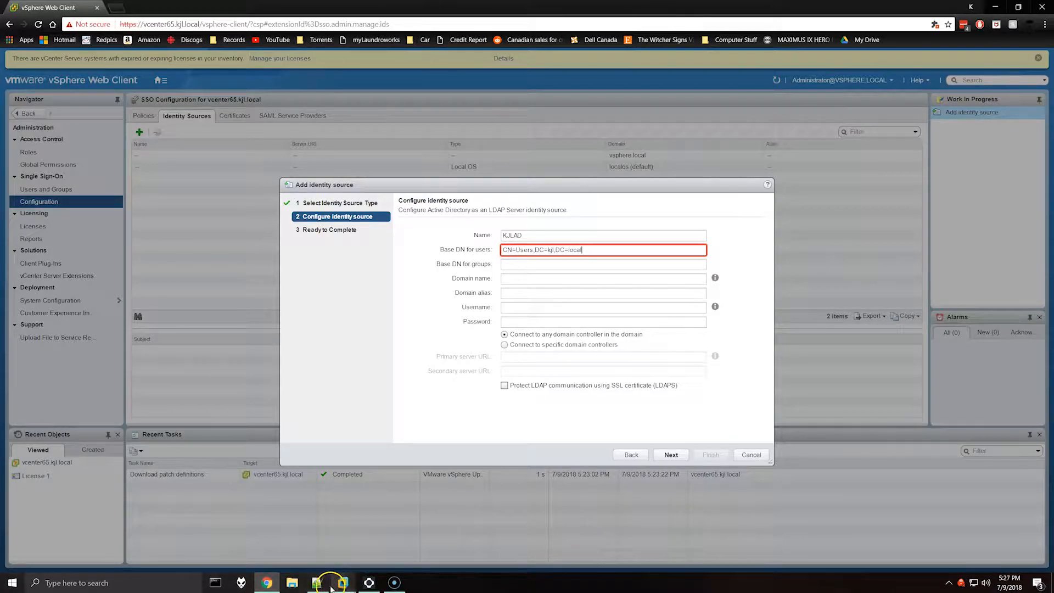
# Return to the WINSRVR2k12 virtual machine and close the distinguishedName value and the CN=Users properties
pyautogui.moveTo(342, 582)
pyautogui.click(398, 531)
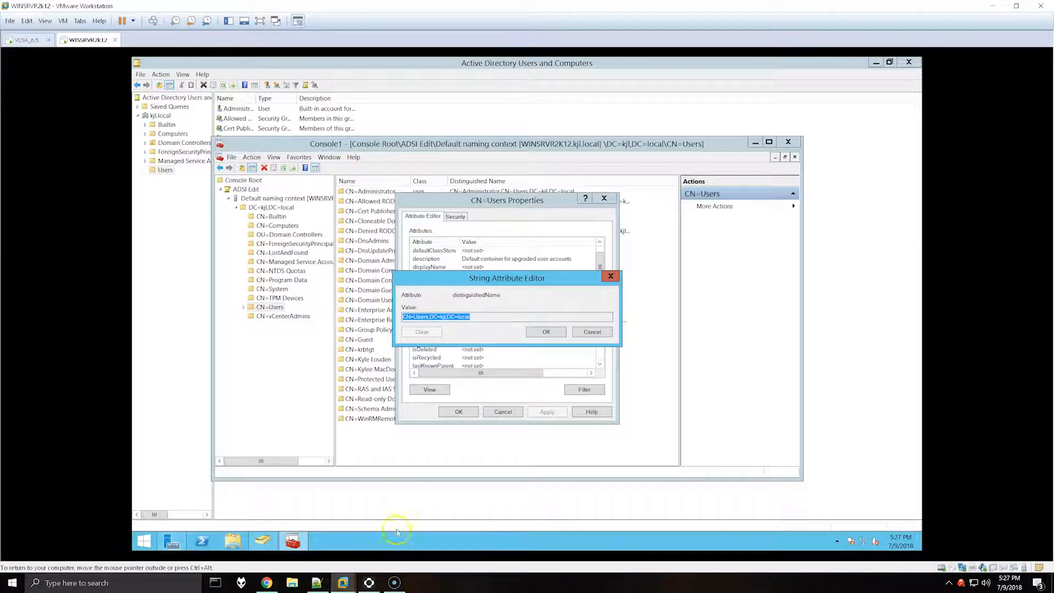
pyautogui.click(546, 332)
pyautogui.click(459, 413)
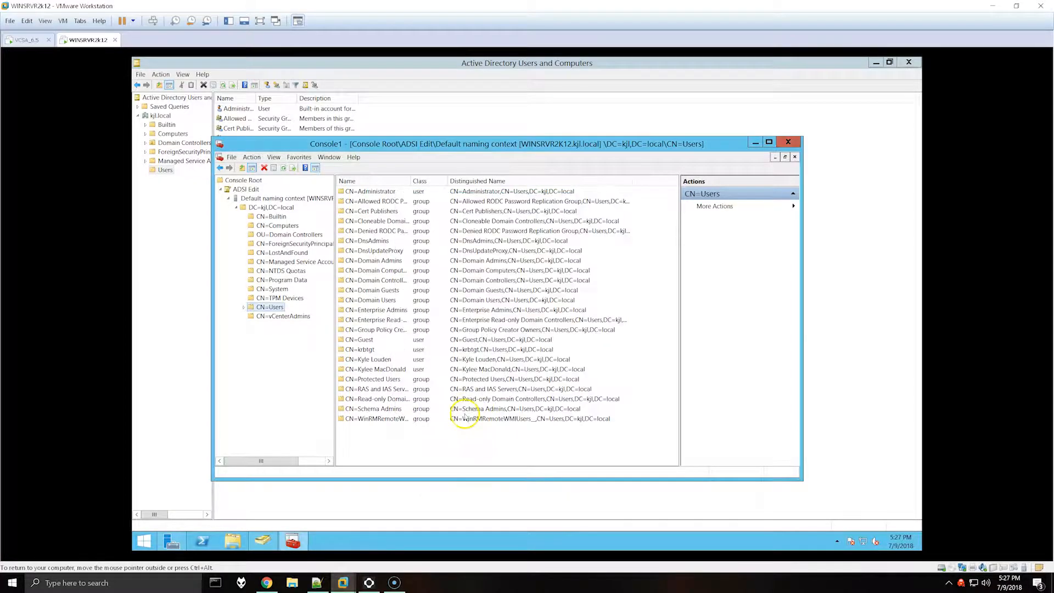
# Check the group memberships of the first personal user account below Guest in Active Directory Users and Computers
pyautogui.click(368, 360)
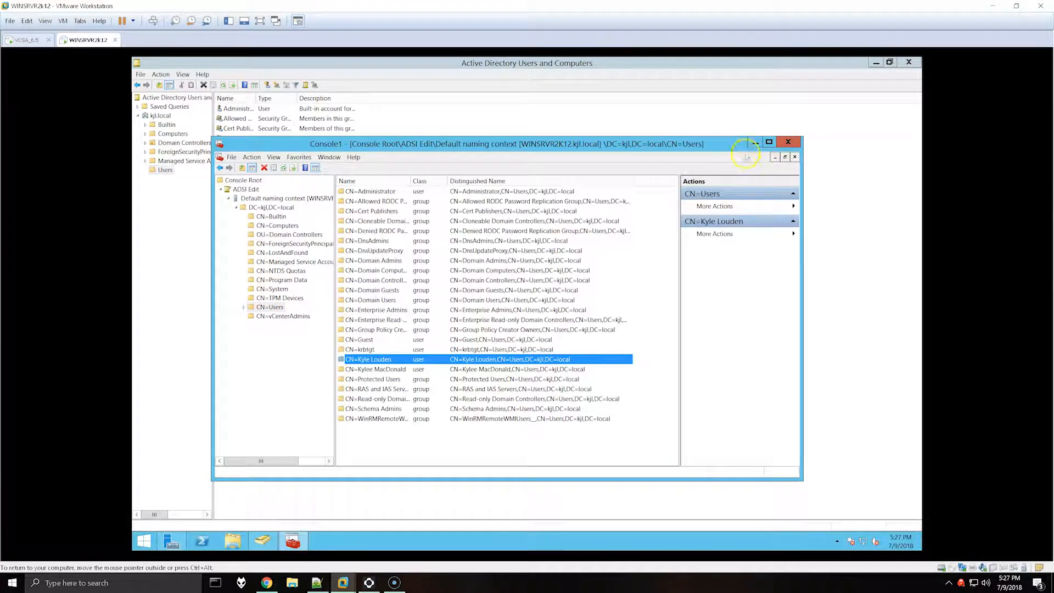
pyautogui.click(756, 142)
pyautogui.rightClick(239, 267)
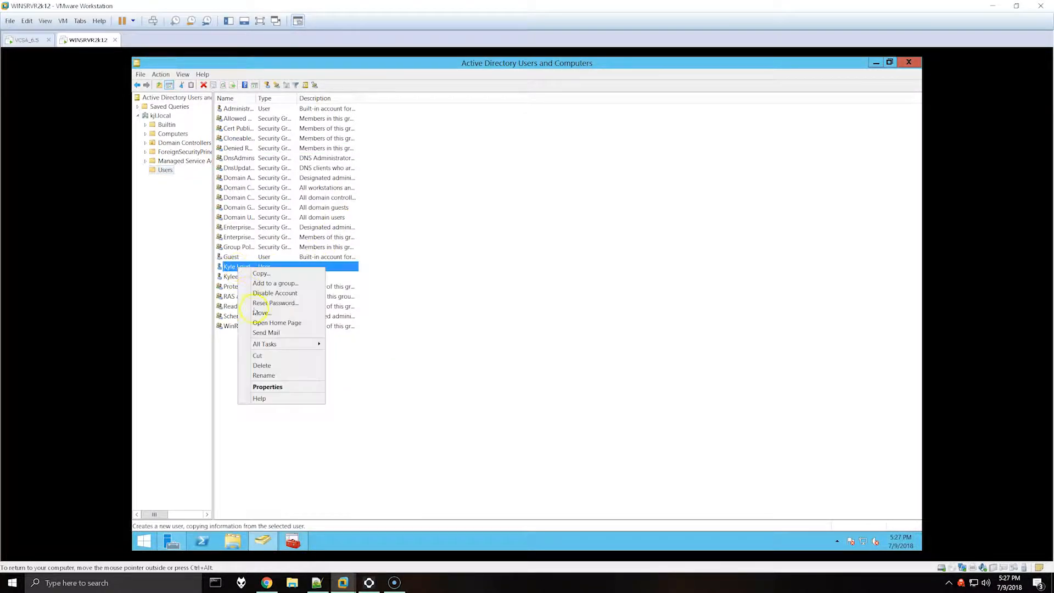
pyautogui.click(267, 387)
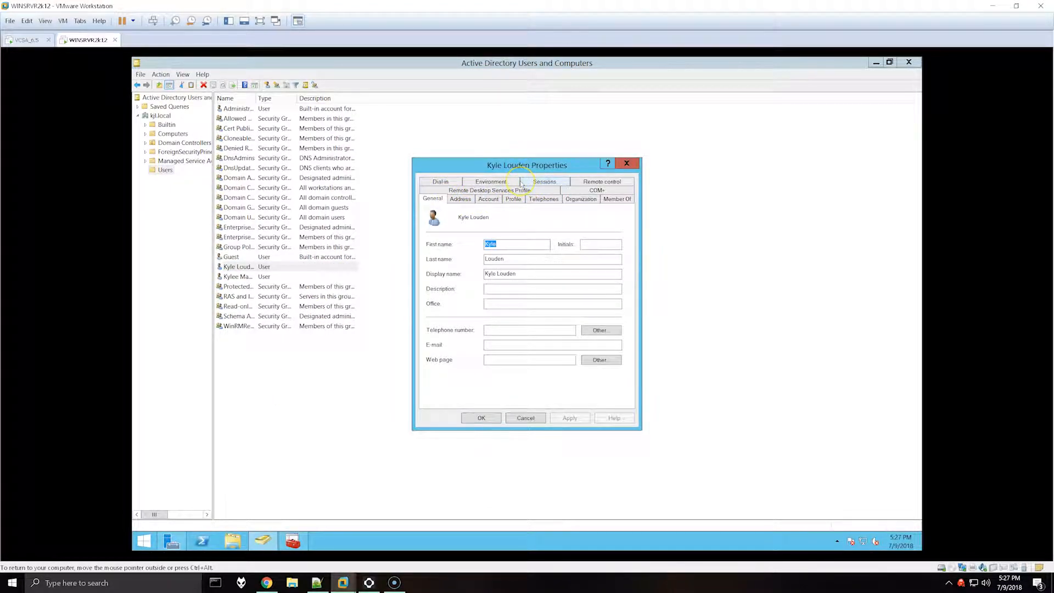
pyautogui.click(616, 199)
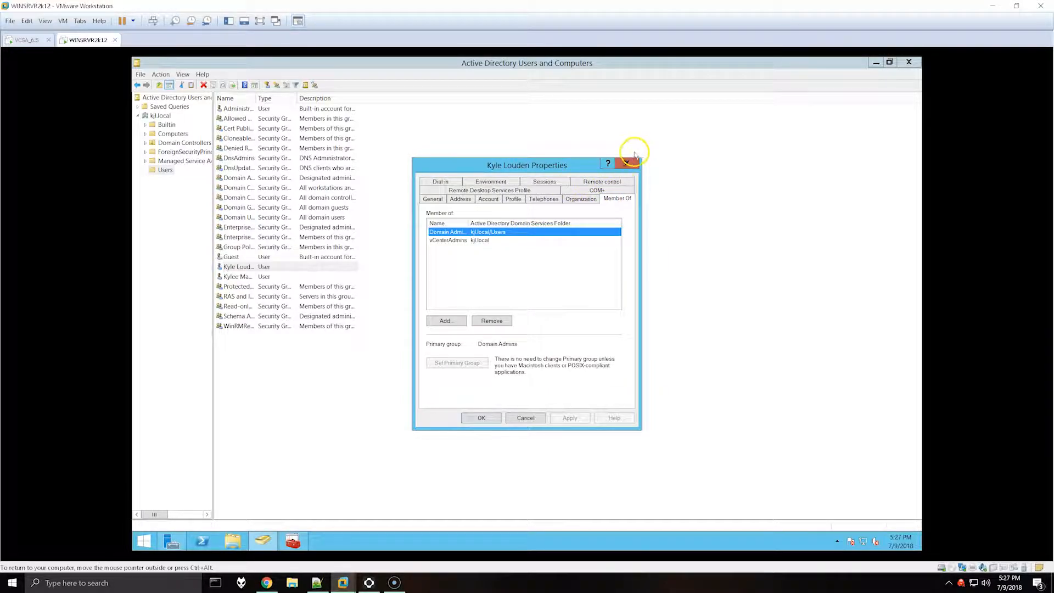
pyautogui.click(626, 163)
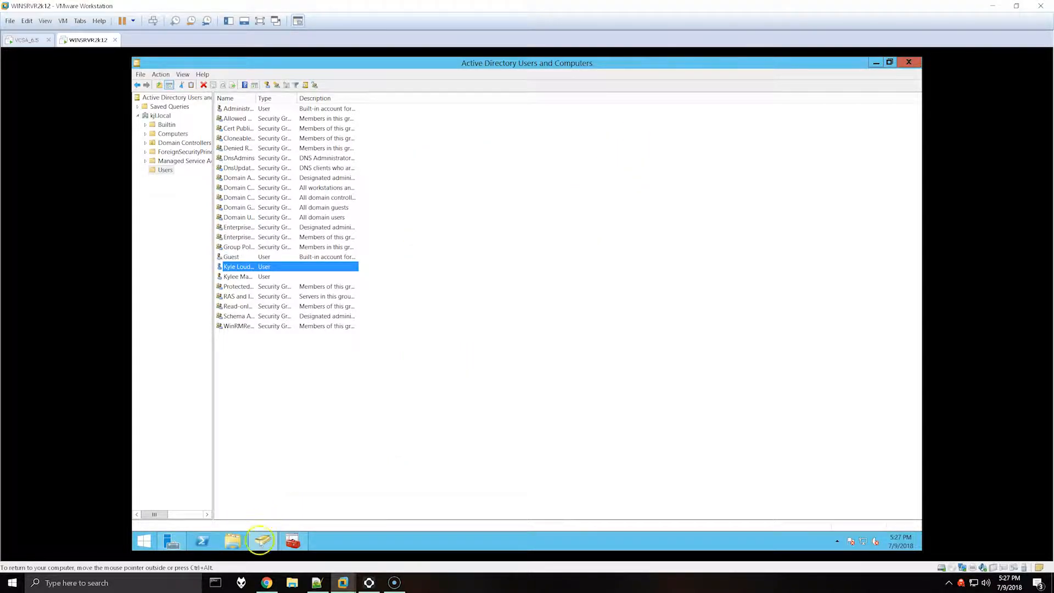
# Switch to the vSphere Web Client and set the Base DN for groups to CN=vCenterAdmins,DC=kjl,DC=local
pyautogui.click(269, 582)
pyautogui.click(515, 263)
pyautogui.write('CN=vCenterAdmins,DC=kjl,DC=local')
# Set the identity source's domain name to kjl.local and its domain alias to kjl
pyautogui.click(507, 278)
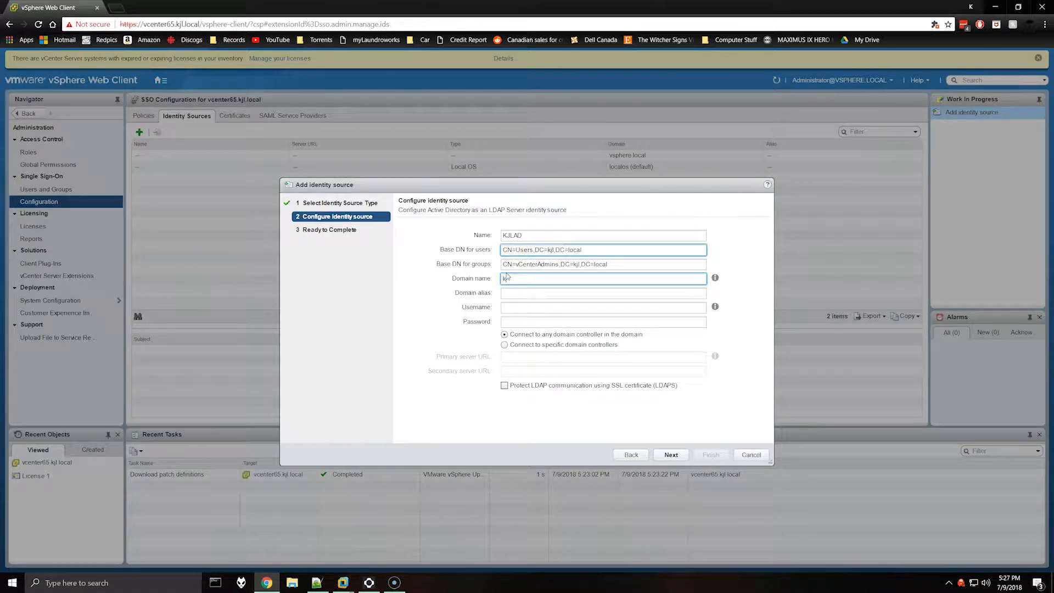
pyautogui.write('kjl.local')
pyautogui.click(517, 295)
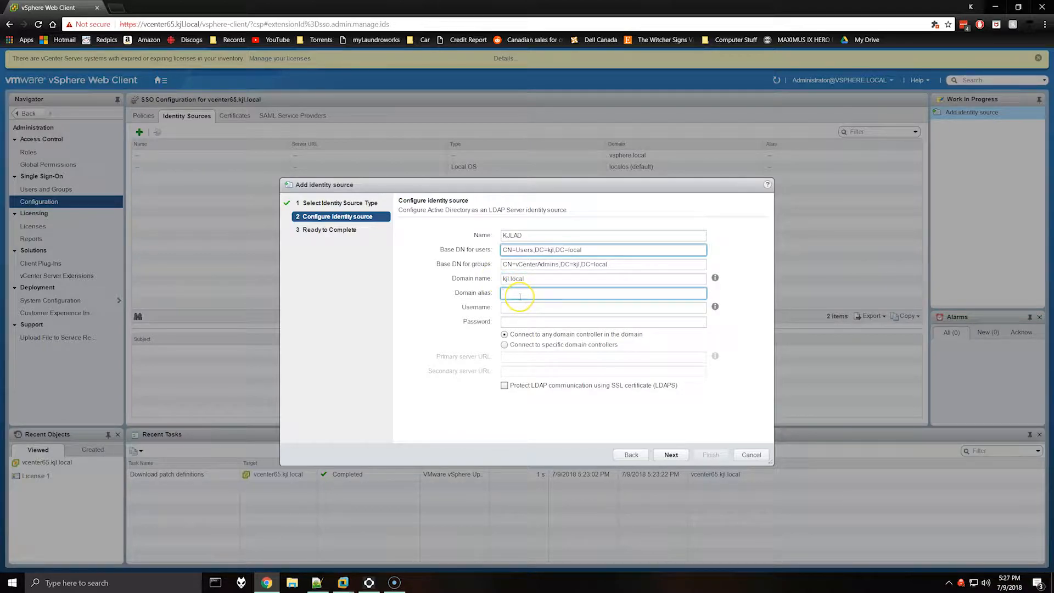
pyautogui.moveTo(582, 278); pyautogui.dragTo(494, 294)
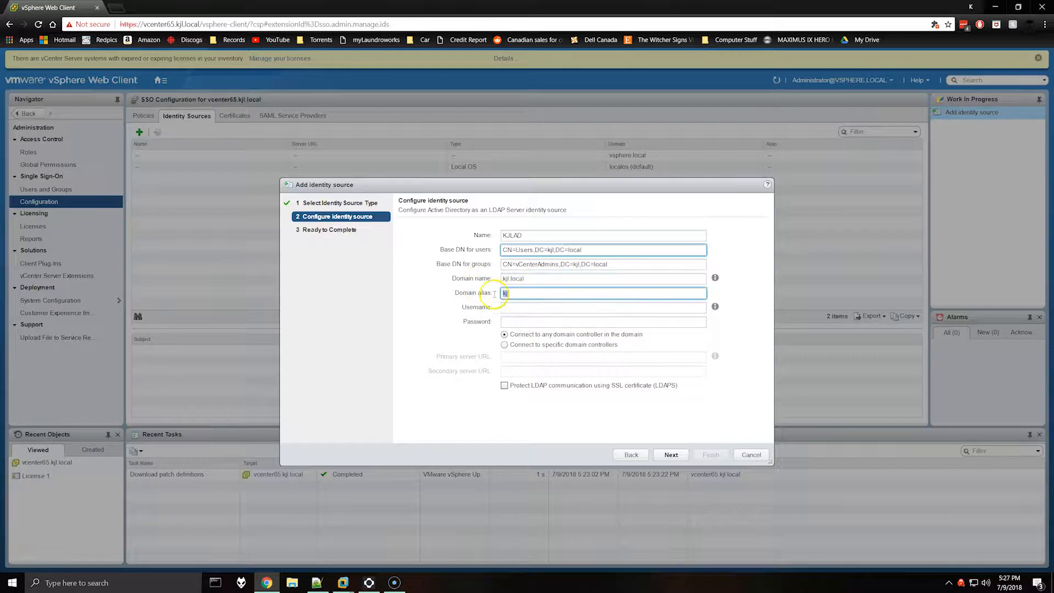
pyautogui.click(531, 294)
pyautogui.click(531, 279)
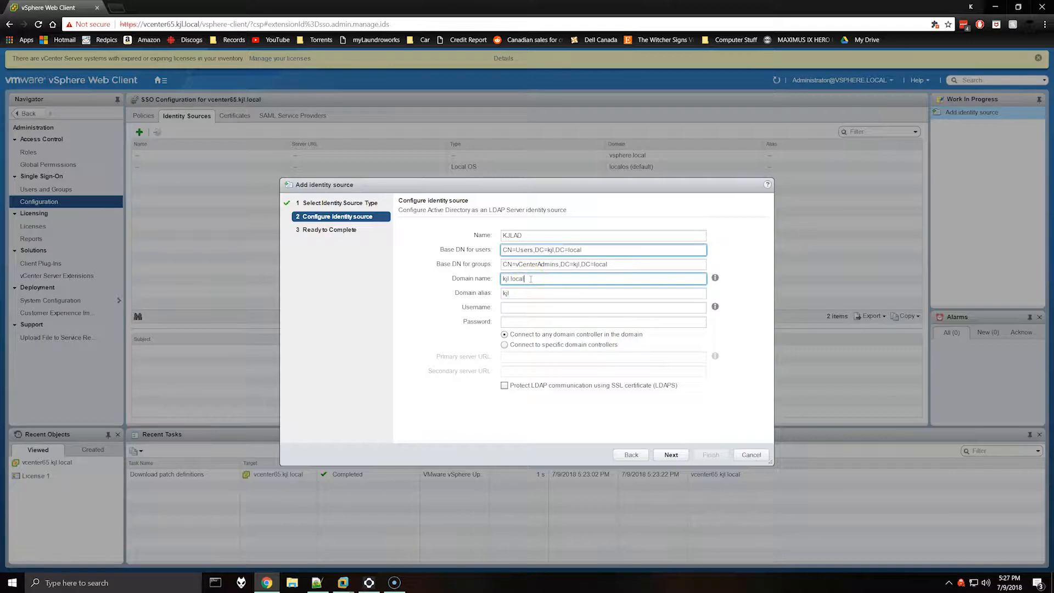
pyautogui.moveTo(555, 279); pyautogui.dragTo(493, 280)
pyautogui.doubleClick(508, 293)
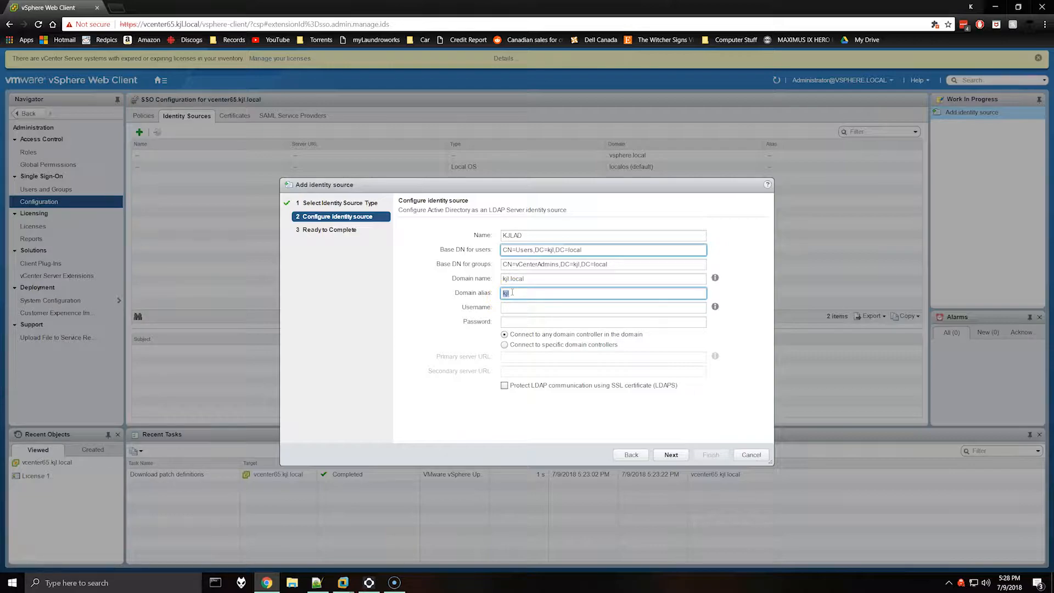
pyautogui.click(531, 296)
# Set the identity source's username to CN=Administrator,CN=Users,DC=kjl,DC=local and enter the account password
pyautogui.click(508, 306)
pyautogui.write('CN=Adminia')
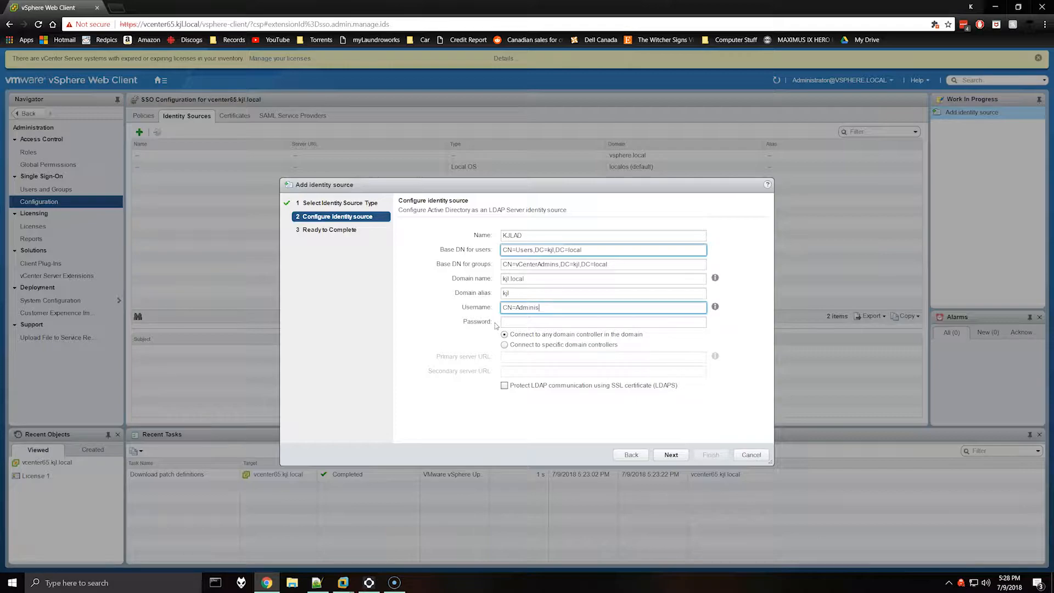
pyautogui.write('trator,CN=Users,')
pyautogui.write('DC=kjl,DC=local')
pyautogui.press('Tab')
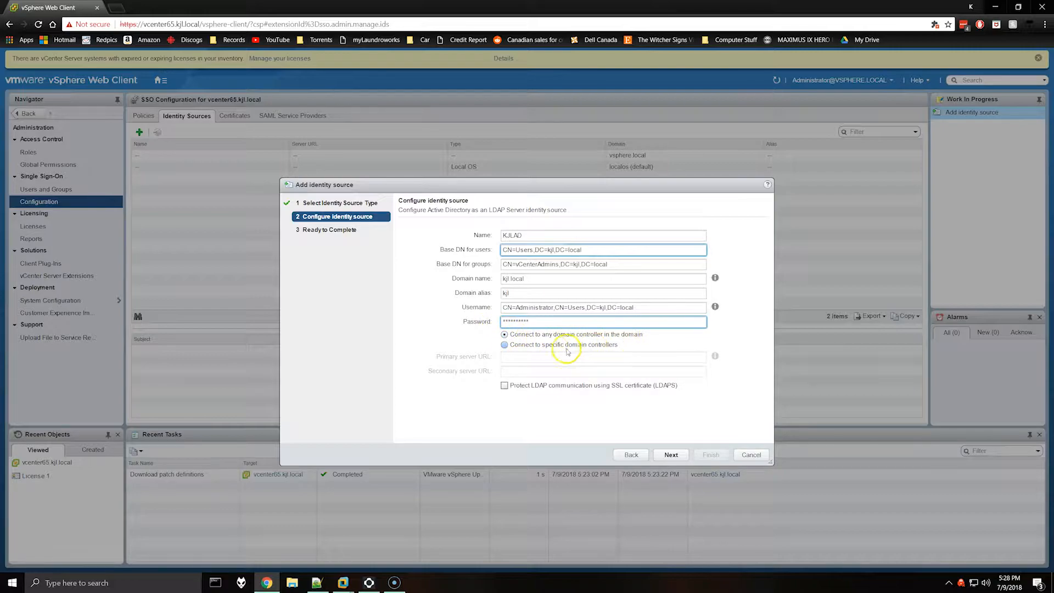
# Connect to specific domain controllers with primary server URL ldap://192.168.0.105:389 and finish adding the KJLAD identity source
pyautogui.click(549, 345)
pyautogui.click(516, 359)
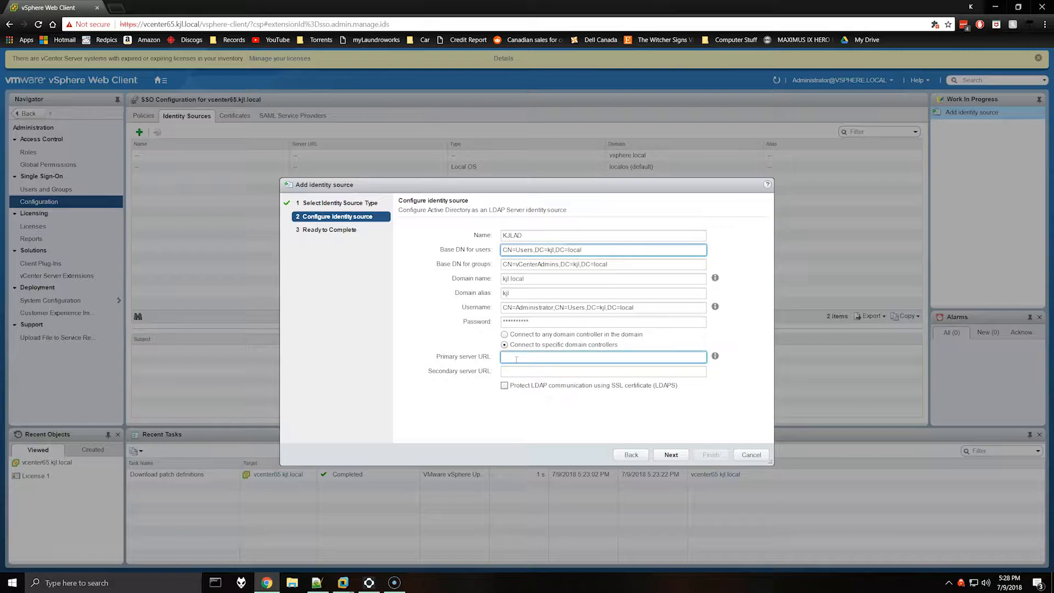
pyautogui.write('ldap')
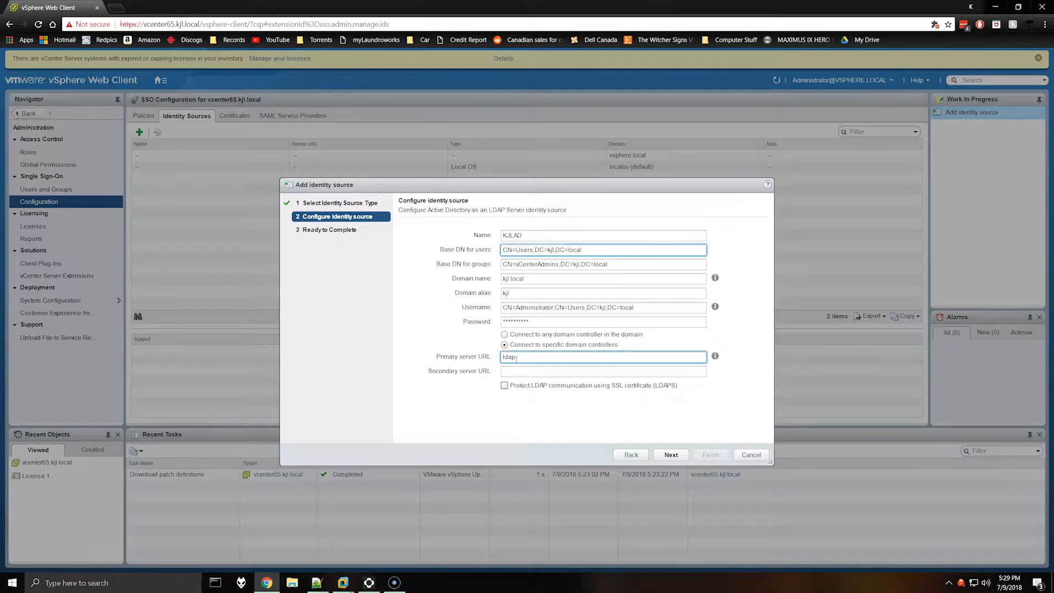
pyautogui.write('://192.168.0.105:389')
pyautogui.click(671, 455)
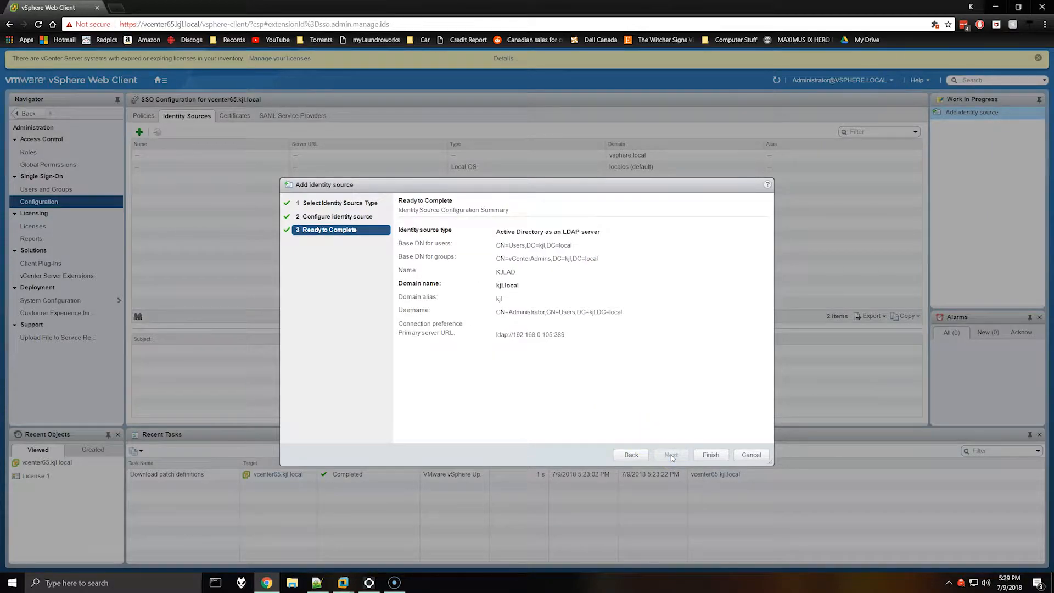
pyautogui.click(706, 455)
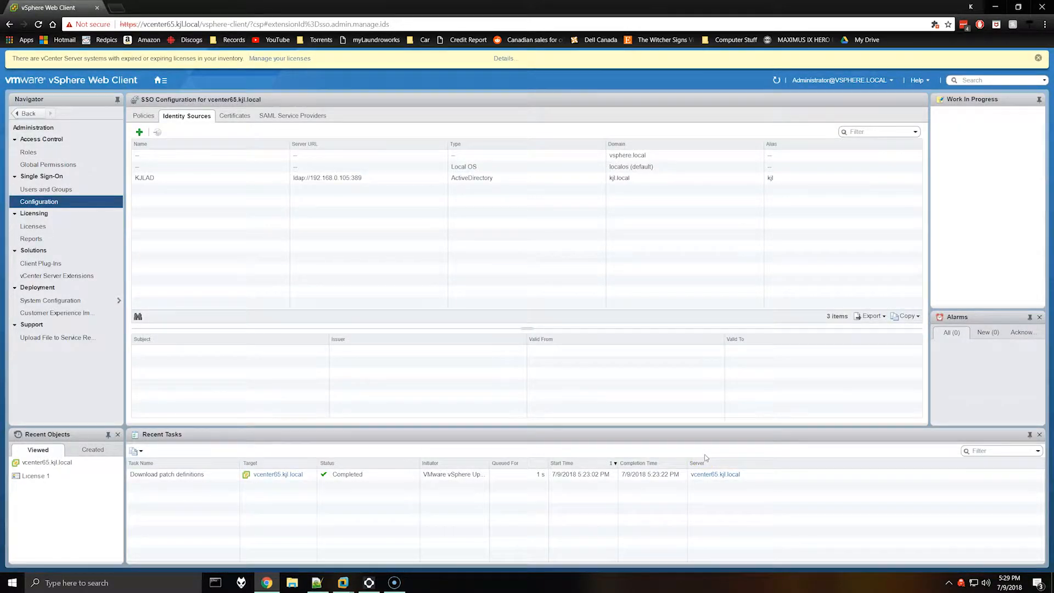
pyautogui.click(236, 177)
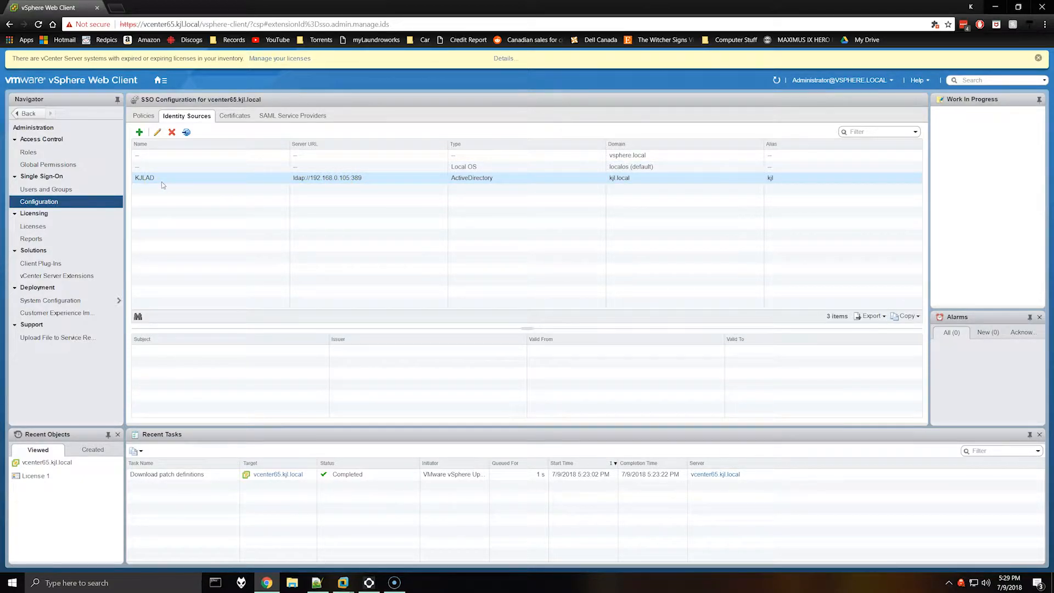
# Go from the home page to Hosts and Clusters to show the permissions of vcenter65.kjl.local
pyautogui.click(163, 82)
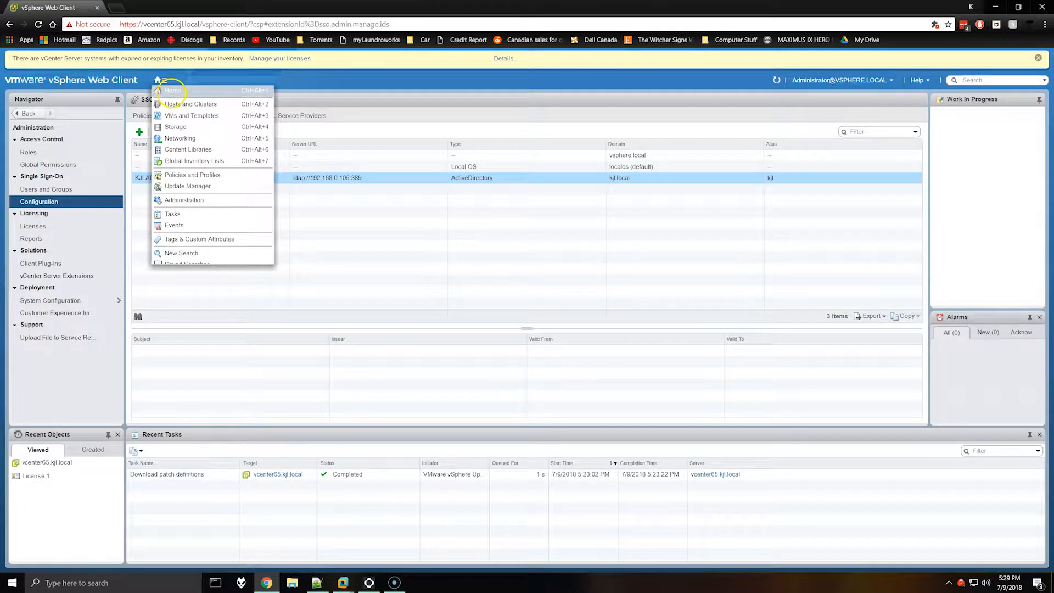
pyautogui.click(172, 91)
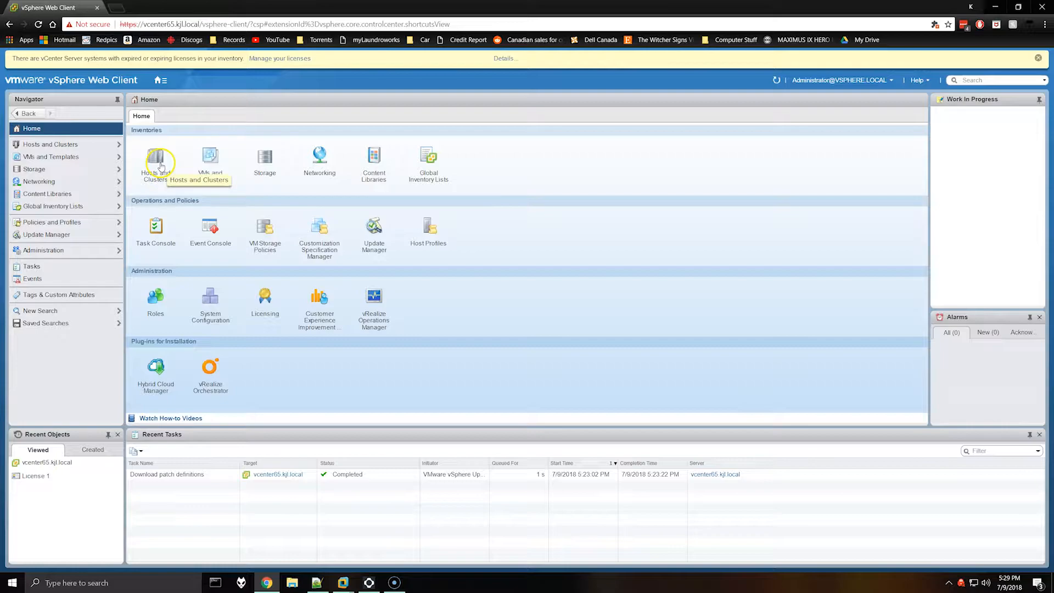
pyautogui.click(159, 162)
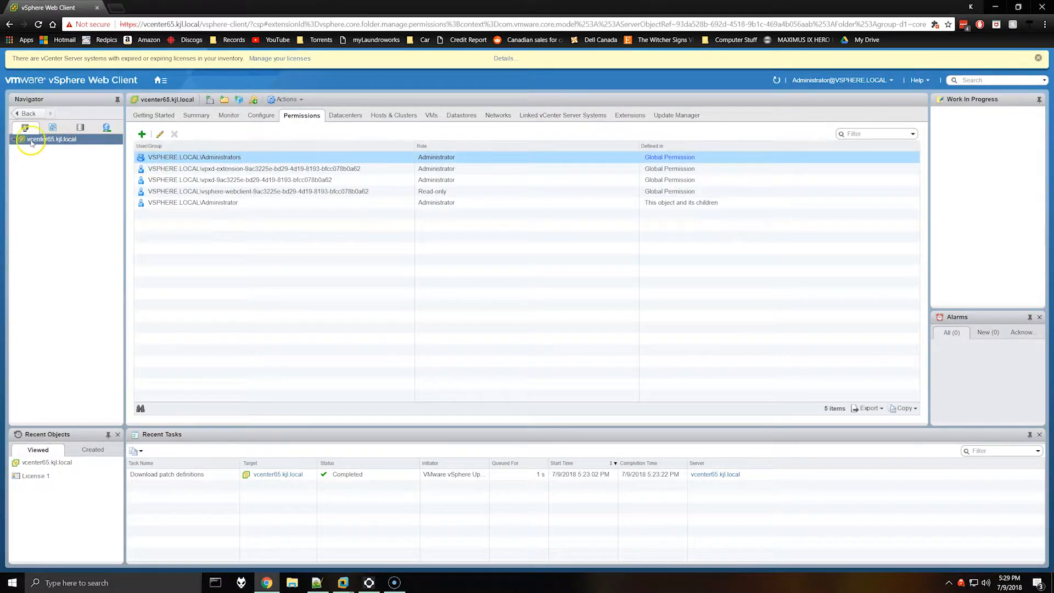
# Start a new permission on vcenter65.kjl.local with Administrator as the assigned role
pyautogui.click(142, 135)
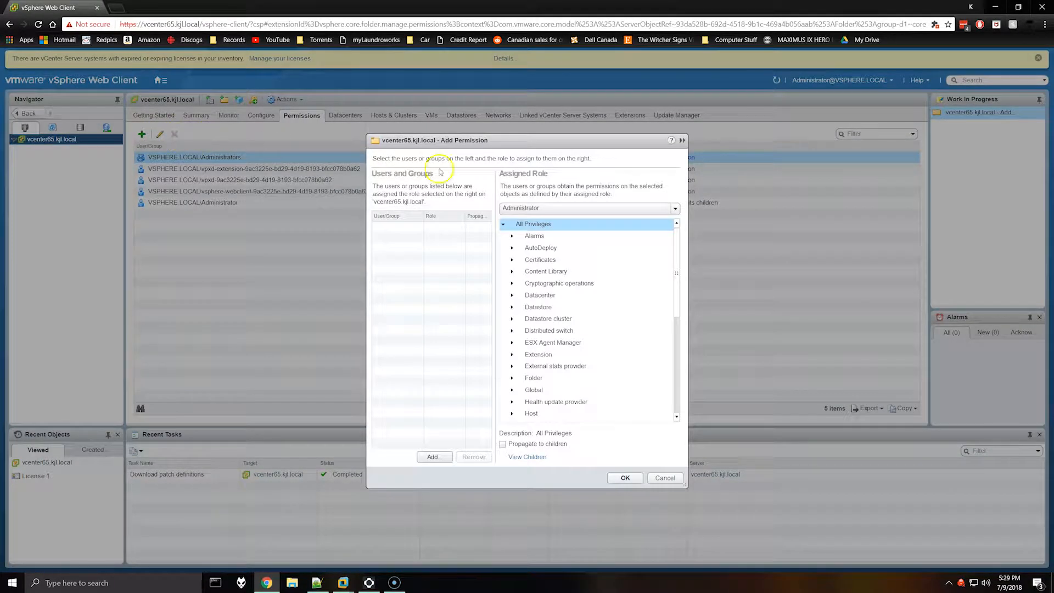
pyautogui.click(585, 208)
pyautogui.scroll(-3, 677, 232)
pyautogui.scroll(3, 675, 231)
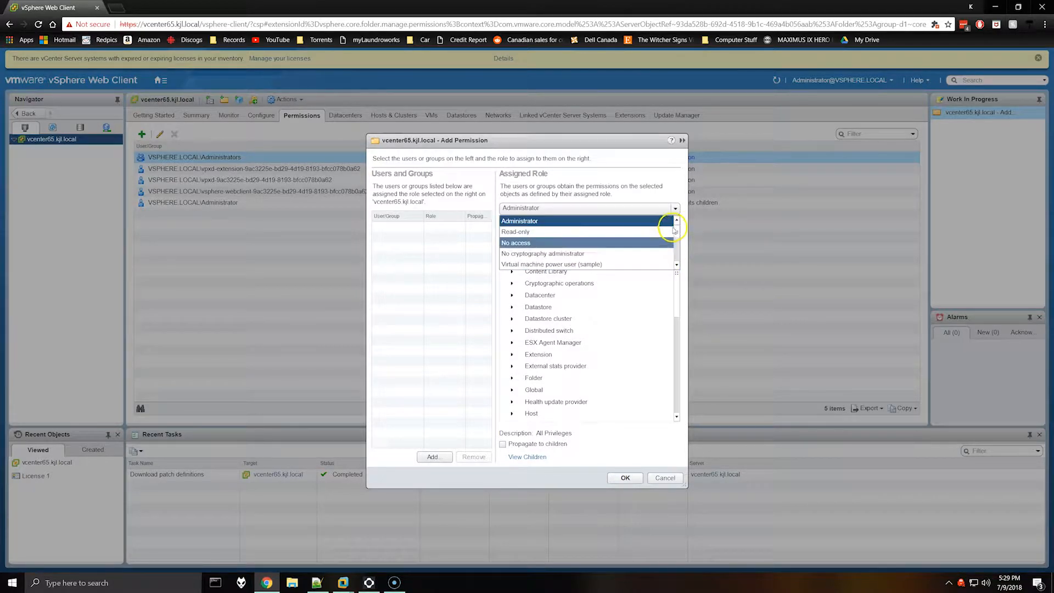
pyautogui.click(515, 222)
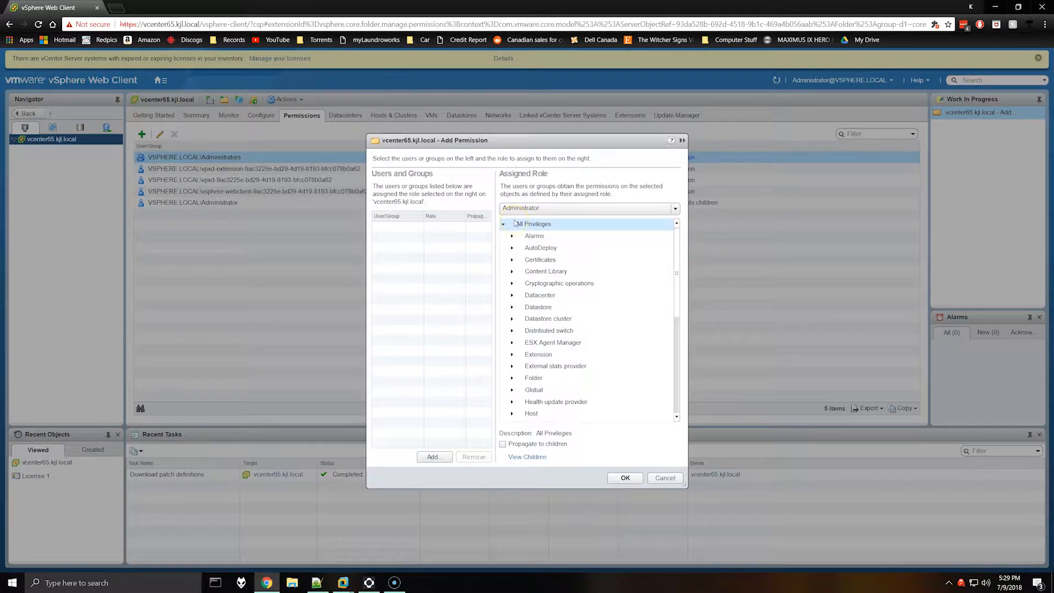
# Open the user and group selection for the permission and list the accounts of the kjl.local domain
pyautogui.click(434, 458)
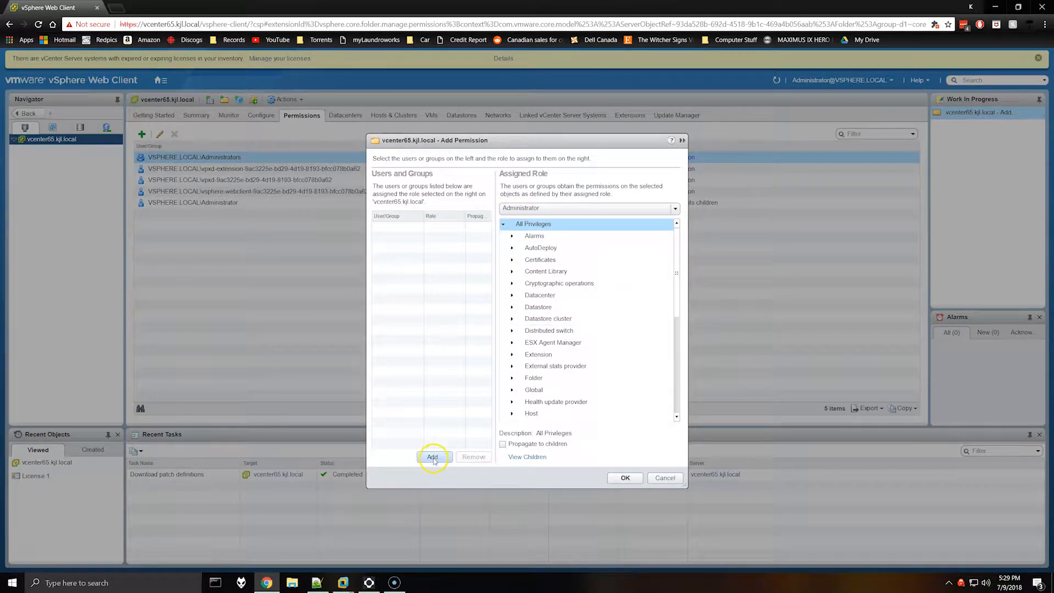
pyautogui.click(433, 458)
pyautogui.click(454, 216)
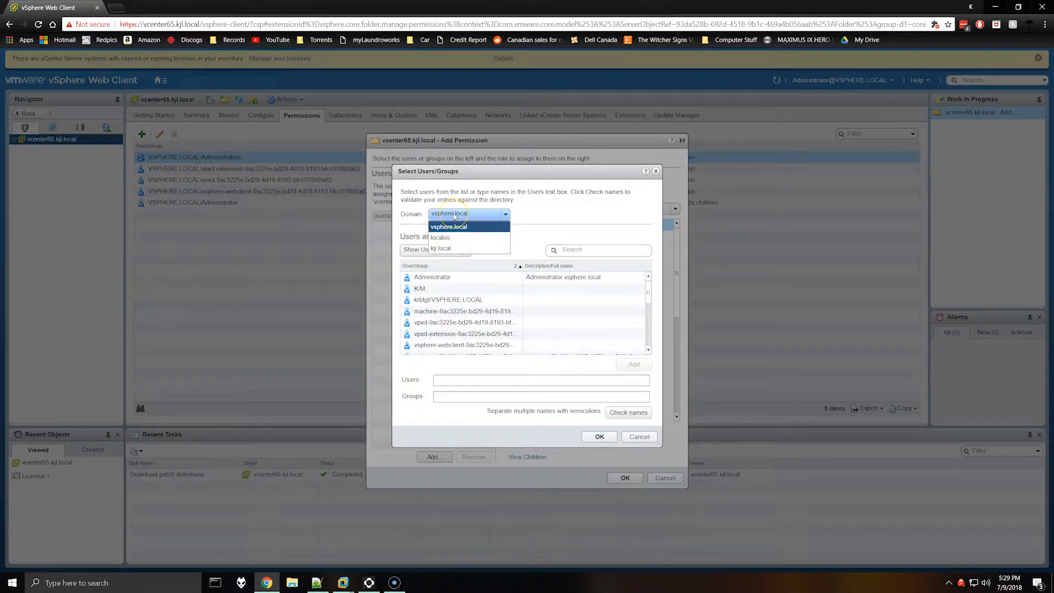
pyautogui.click(443, 250)
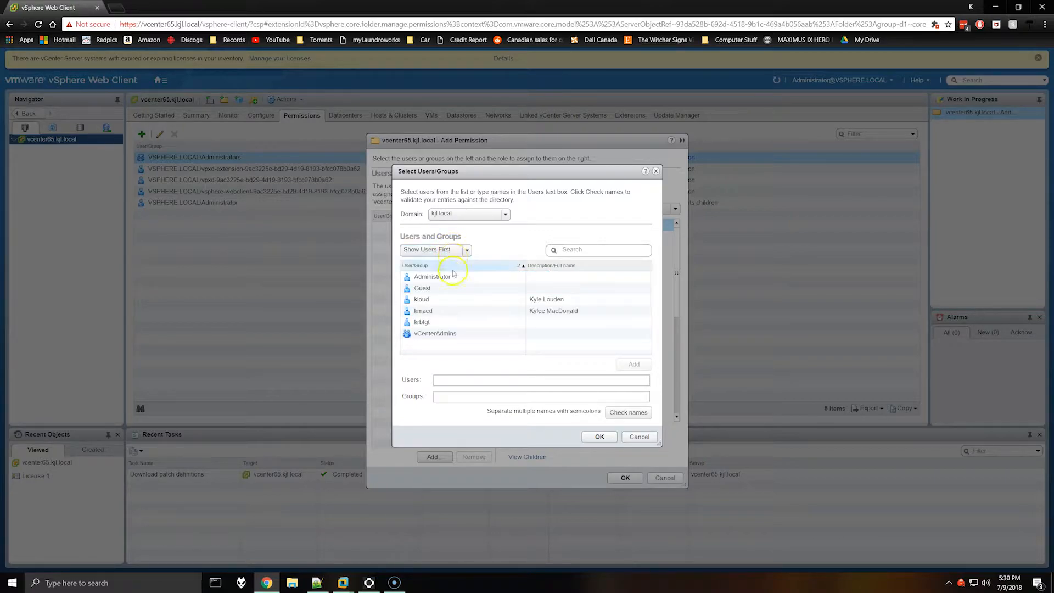
# Add the kjl.local vCenterAdmins group to the permission, check its name against the directory, and save the new permission
pyautogui.click(436, 334)
pyautogui.click(631, 364)
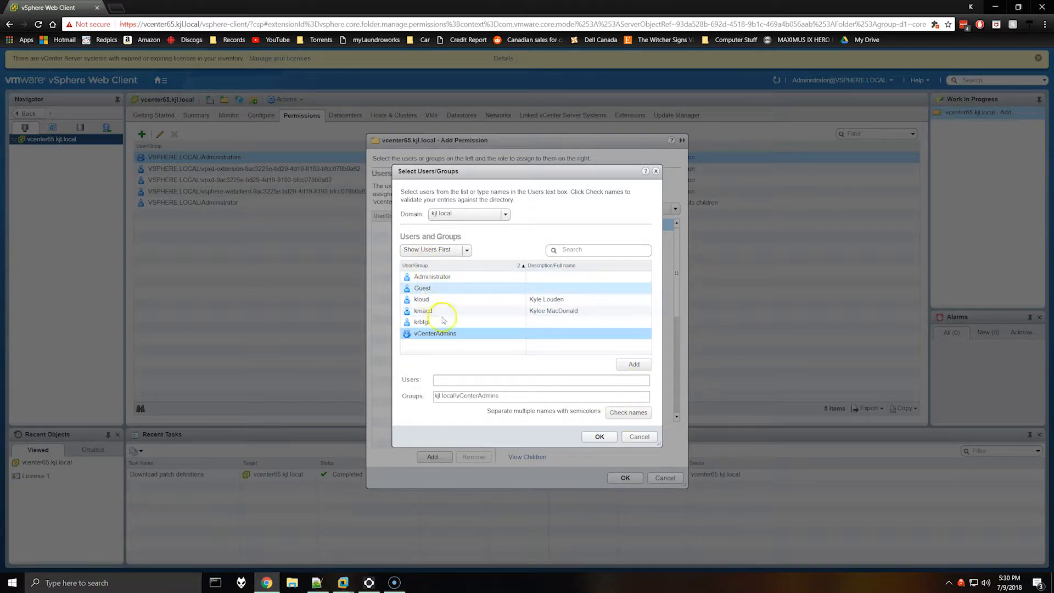
pyautogui.click(627, 413)
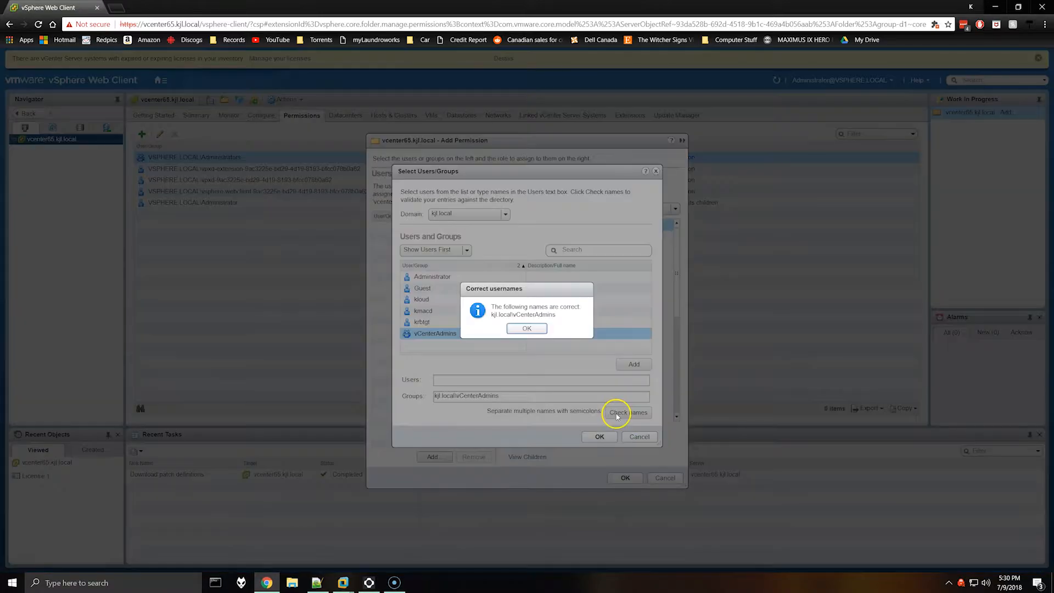
pyautogui.click(527, 328)
pyautogui.click(599, 437)
pyautogui.click(625, 477)
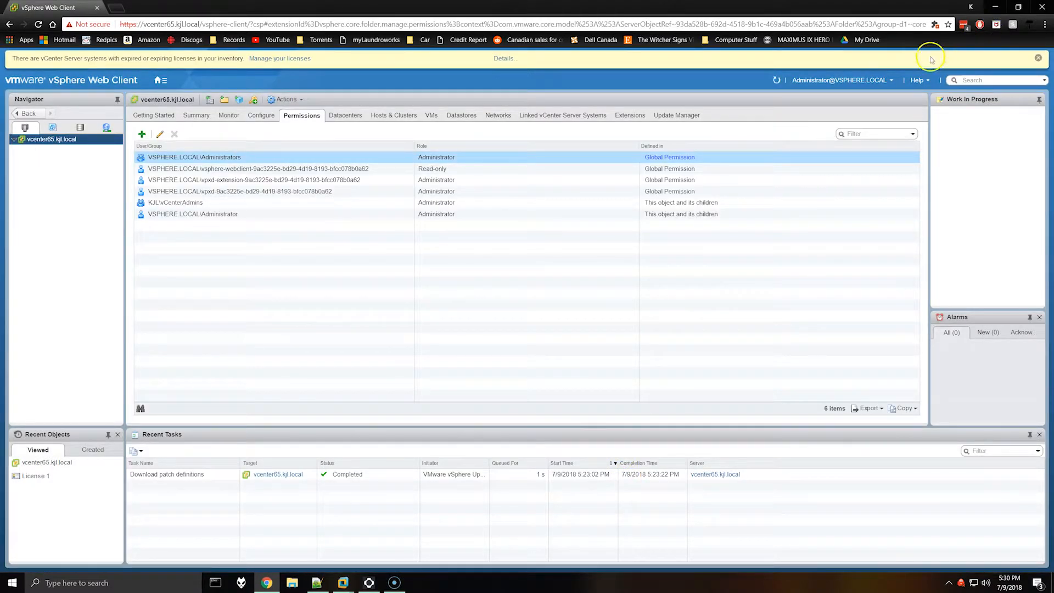
# Log out of the administrator session and log in with the domain user's name in kjl\ format
pyautogui.click(832, 80)
pyautogui.click(810, 140)
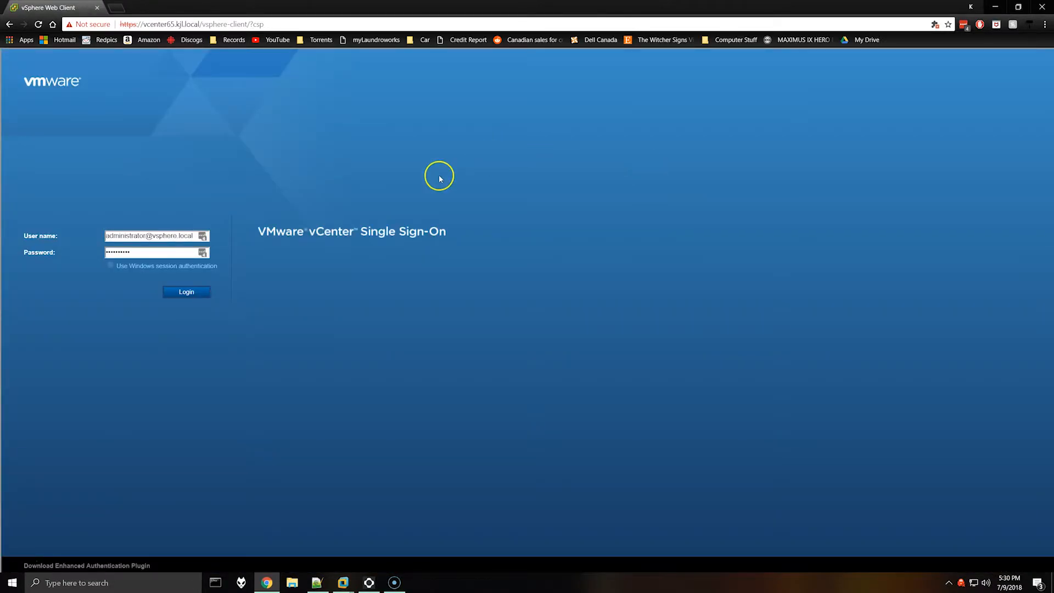
pyautogui.click(151, 236)
pyautogui.moveTo(193, 236); pyautogui.dragTo(16, 255)
pyautogui.write('k')
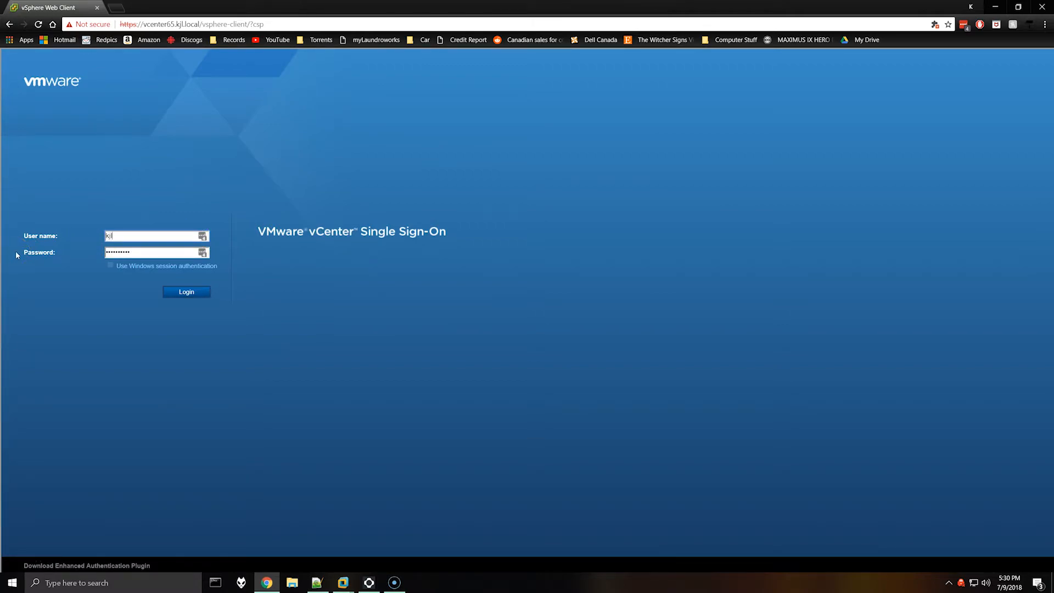
pyautogui.write('jl\\kloud')
pyautogui.press('Return')
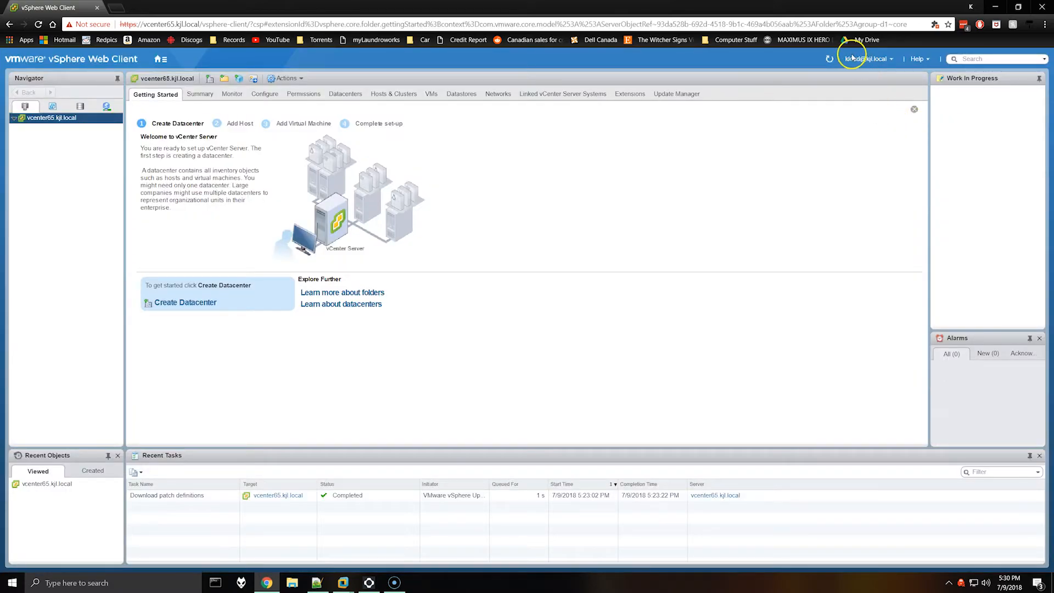